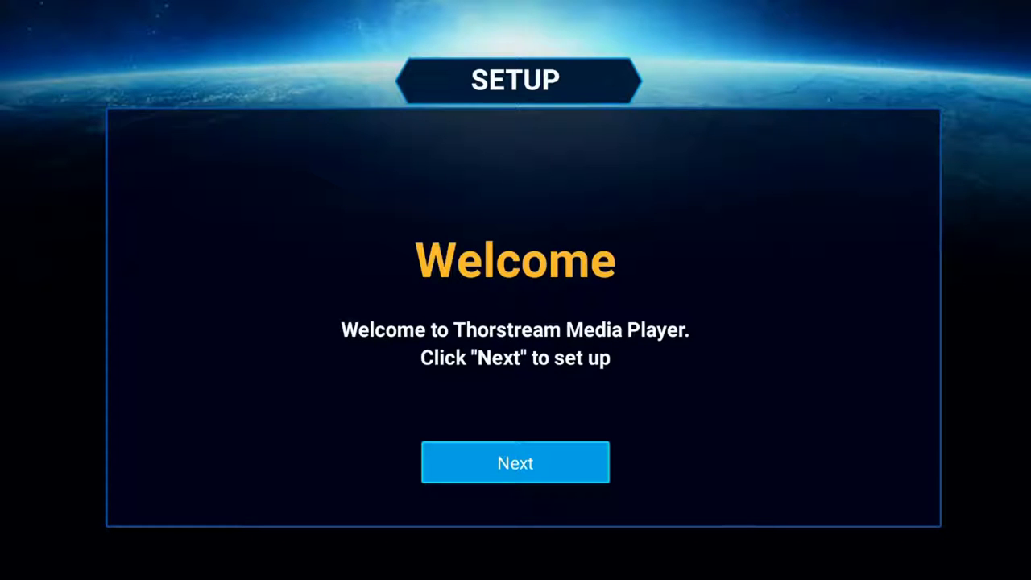
Pass the Welcome page, keep English, and leave the screen size at 100%.
key("Return")
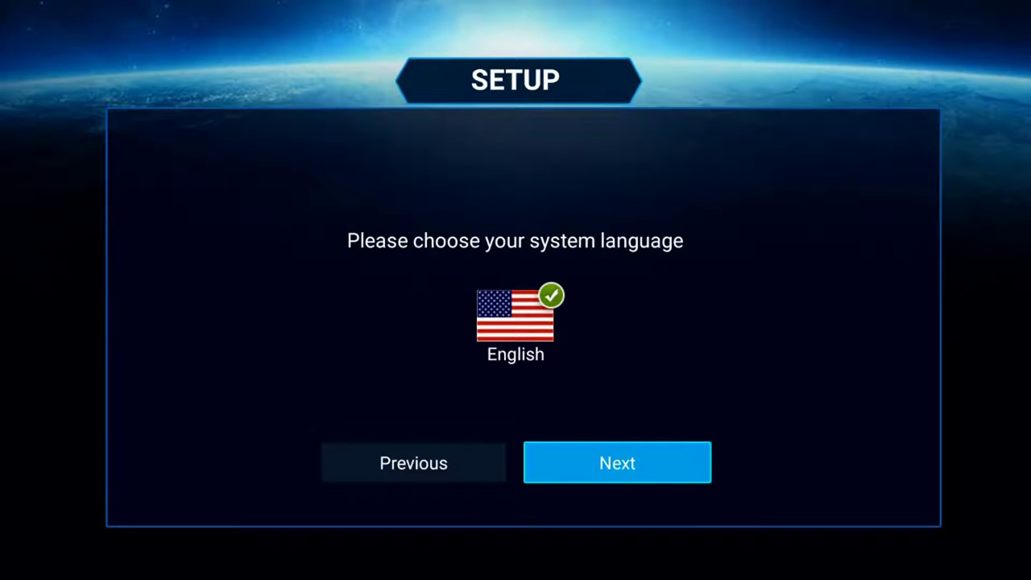
key("Return")
key("Down")
key("Down")
key("Down")
key("Down")
key("Down")
key("Down")
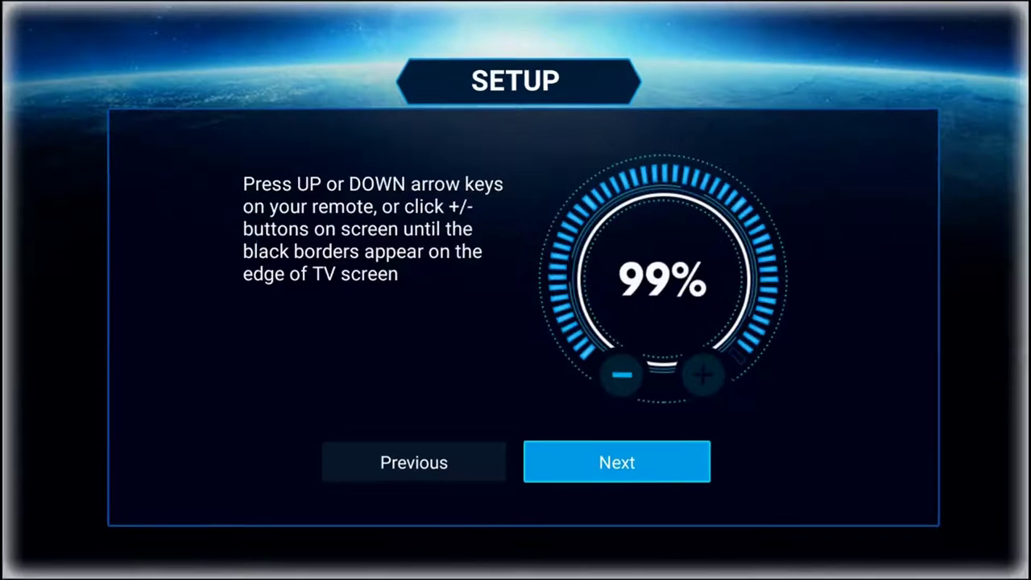
key("Down")
key("Down")
key("Down")
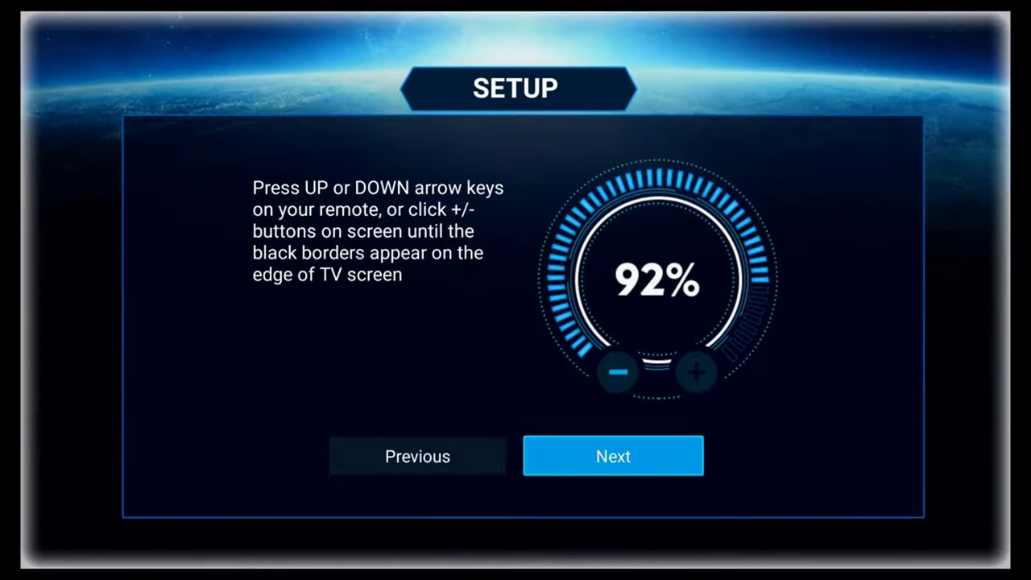
key("Down")
key("Up")
key("Up")
key("Up")
key("Up")
key("Up")
key("Up")
key("Up")
key("Up")
key("Up")
key("Up")
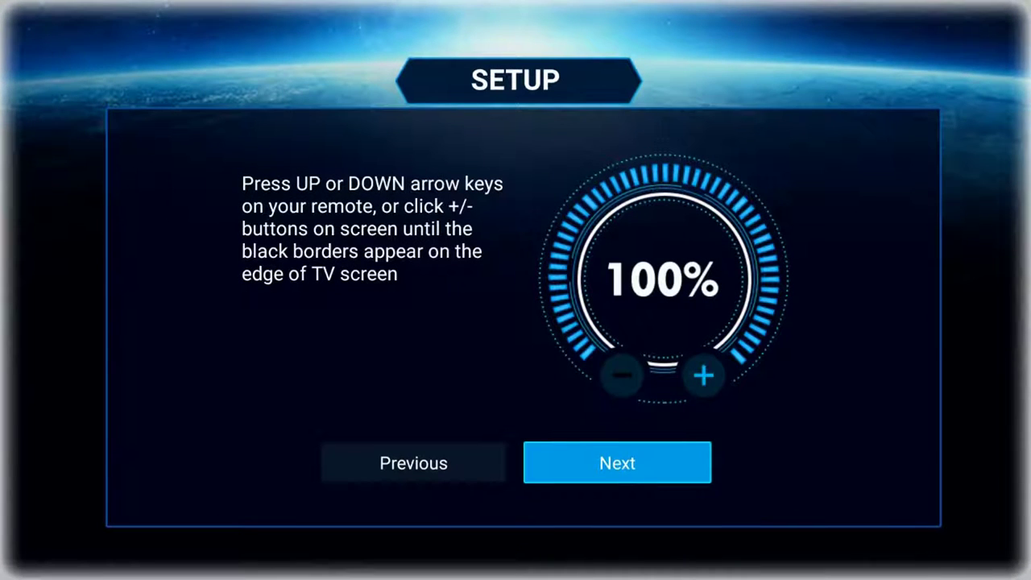
key("Return")
Try Ethernet, switch it back off, and turn on Wi-Fi to scan for networks.
key("Up")
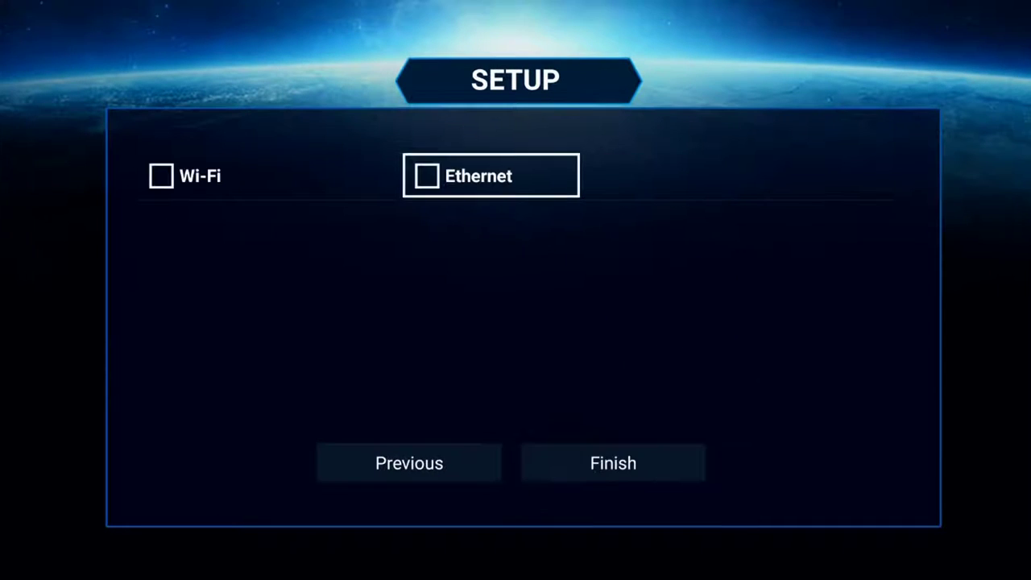
key("Left")
key("Right")
key("Left")
key("Right")
key("Return")
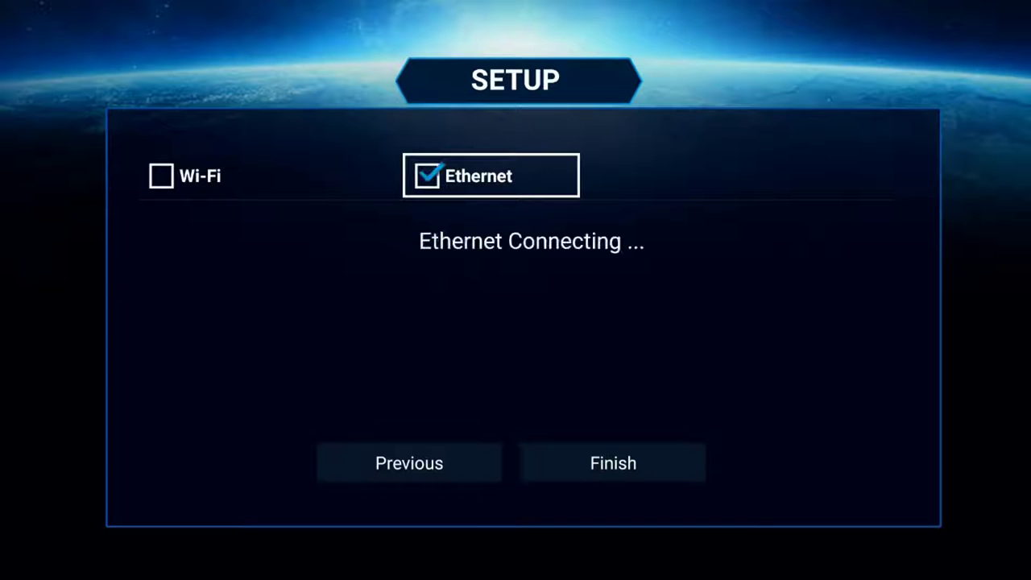
key("Return")
key("Left")
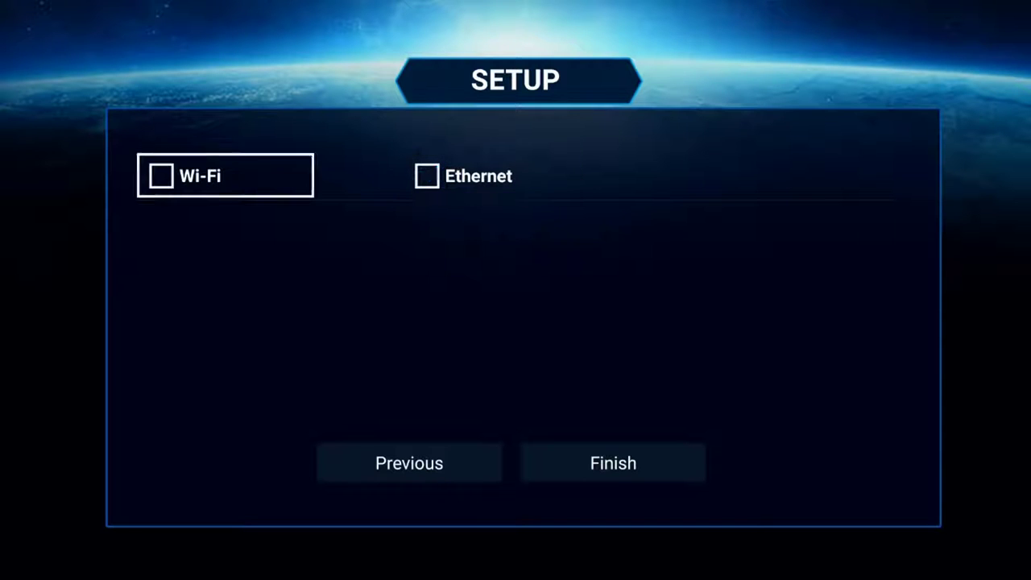
key("Return")
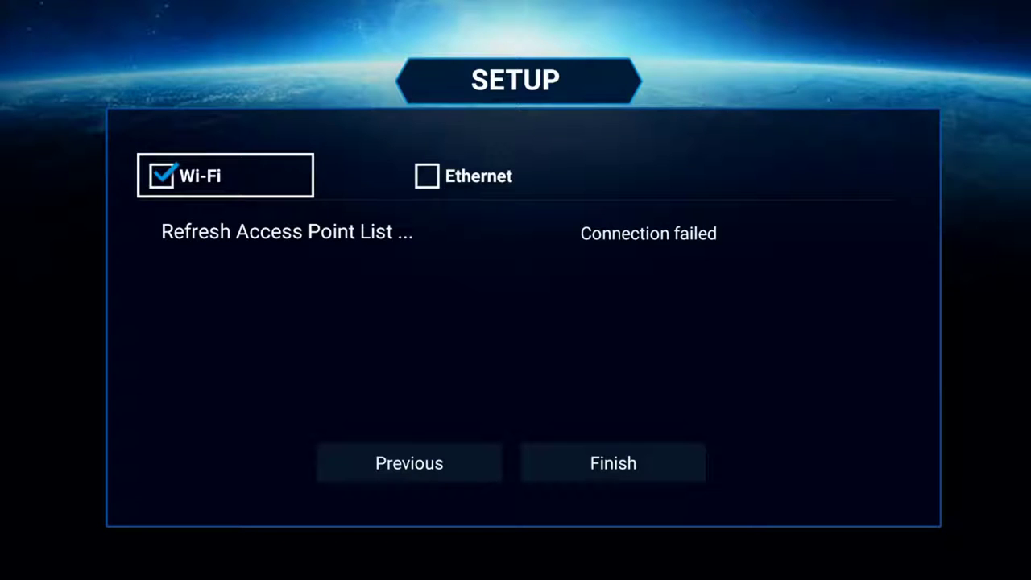
Select the Home2 network and enter its Wi-Fi password.
key("Down")
key("Down")
key("Down")
key("Up")
key("Up")
key("Up")
key("Return")
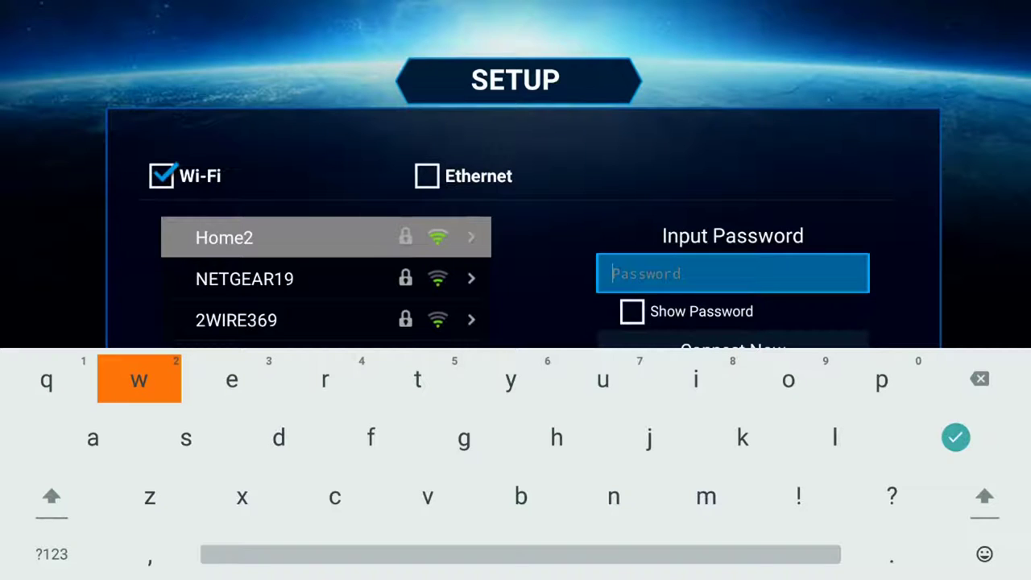
key("Down")
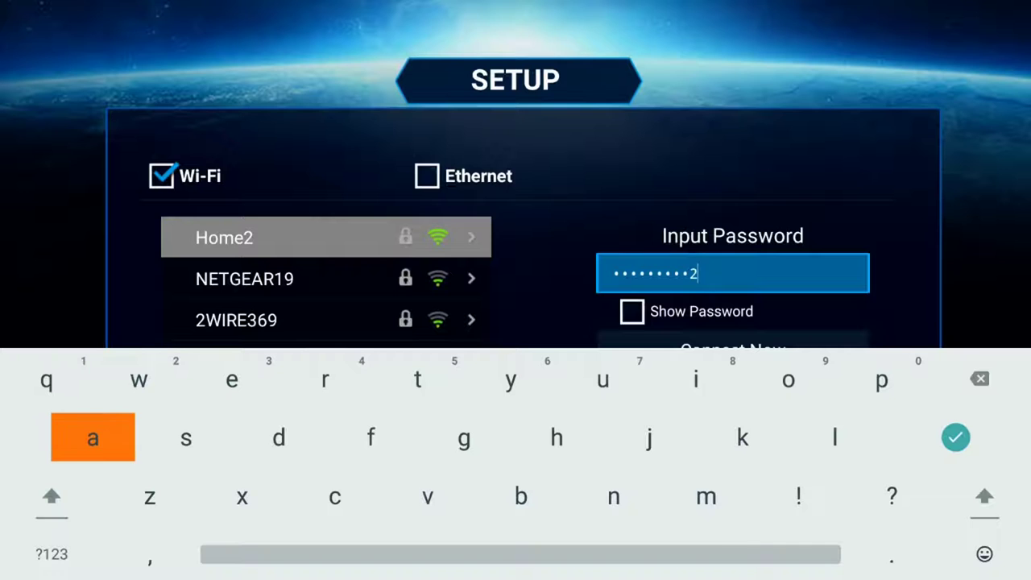
key("Escape")
Show the password, connect to Home2, and finish setup.
key("Down")
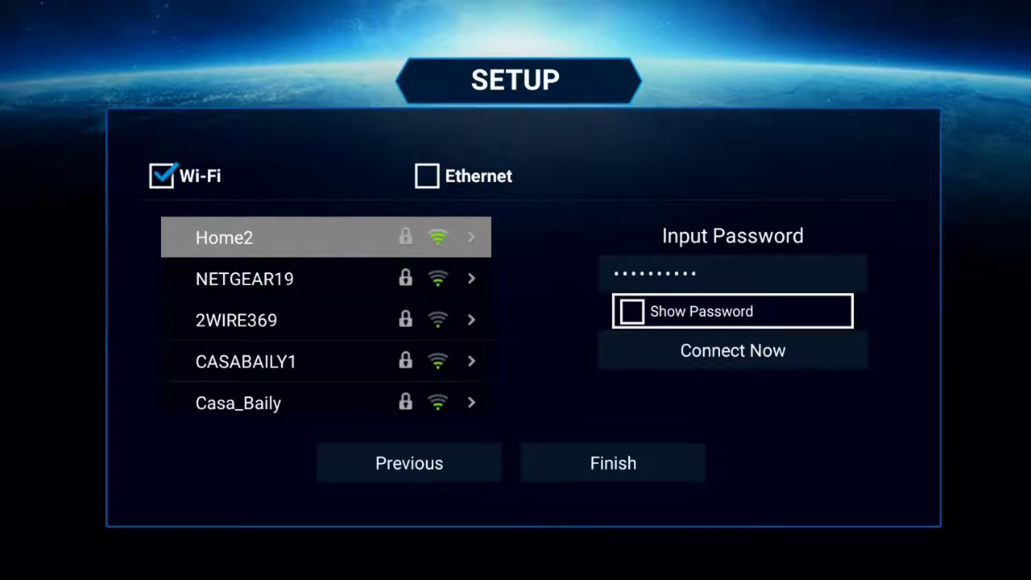
key("Return")
key("Down")
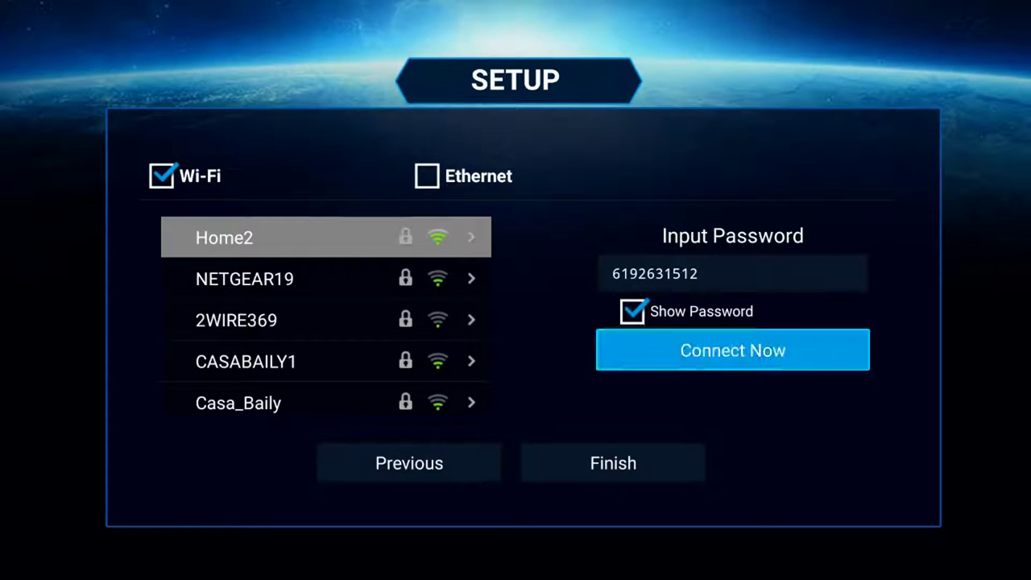
key("Return")
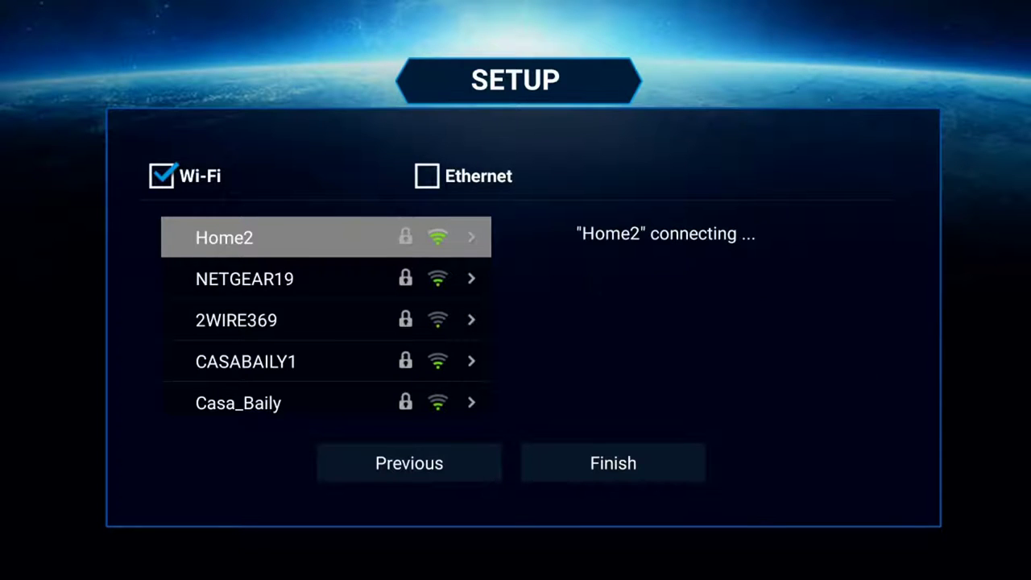
key("Down")
key("Down")
key("Down")
key("Down")
key("Down")
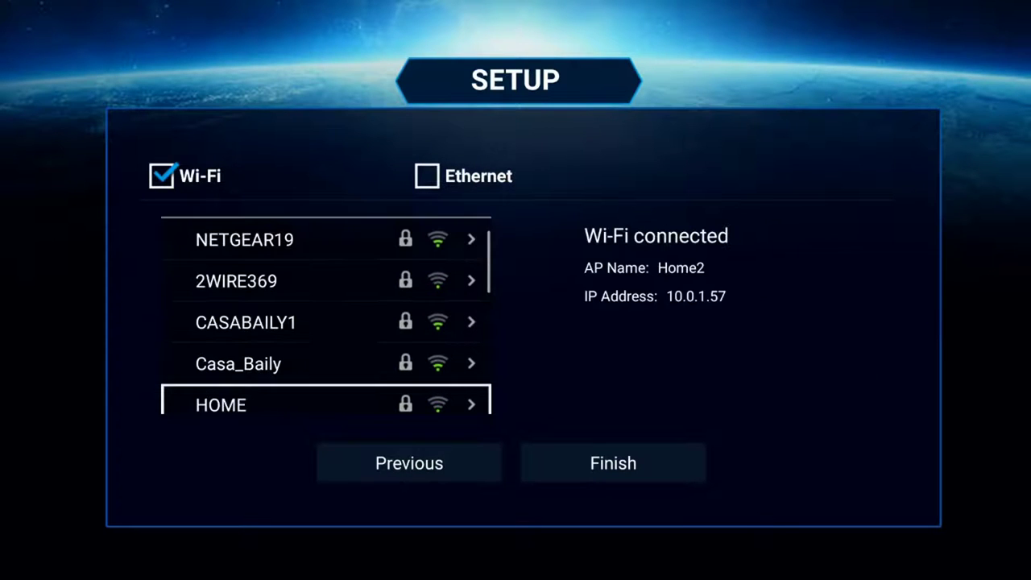
key("Right")
key("Return")
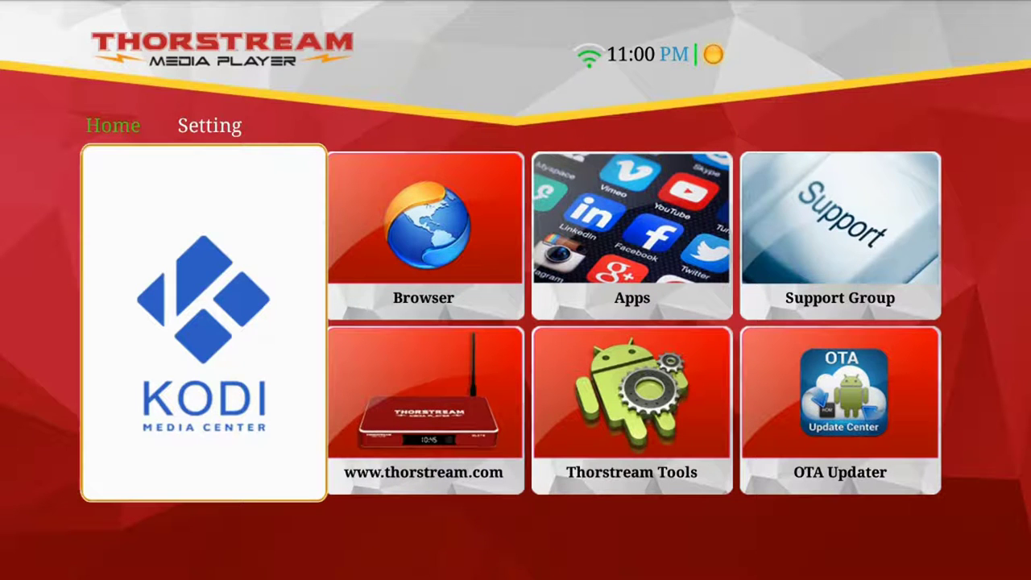
key("Right")
key("Left")
key("Right")
key("Left")
key("Right")
key("Right")
key("Right")
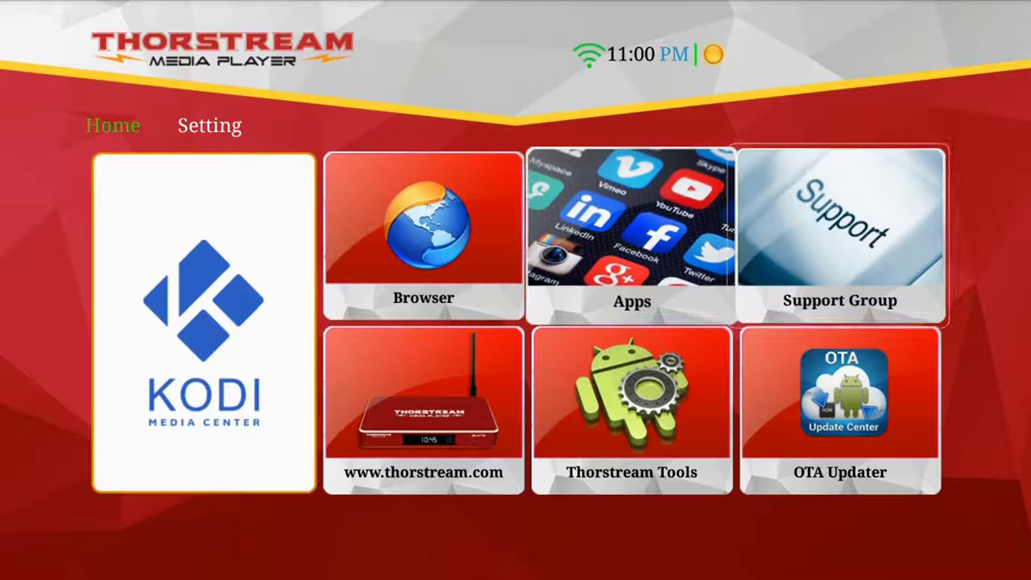
key("Down")
key("Left")
key("Left")
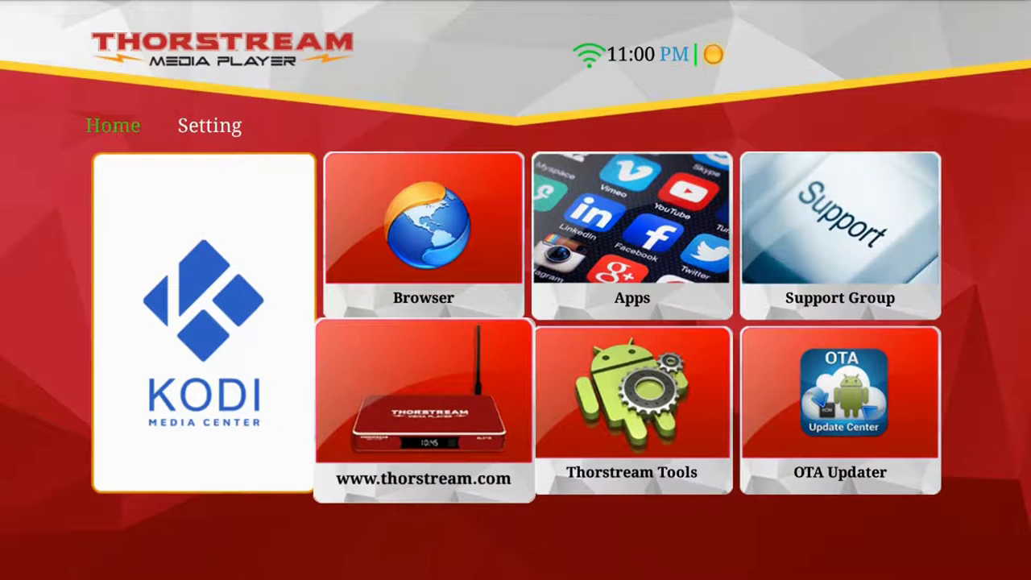
key("Left")
key("Right")
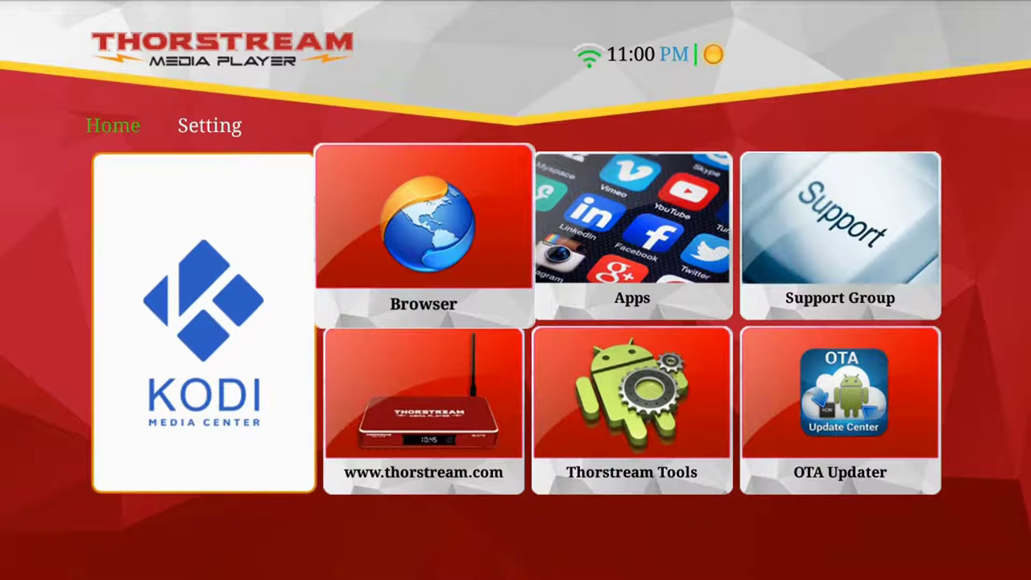
key("Return")
key("Down")
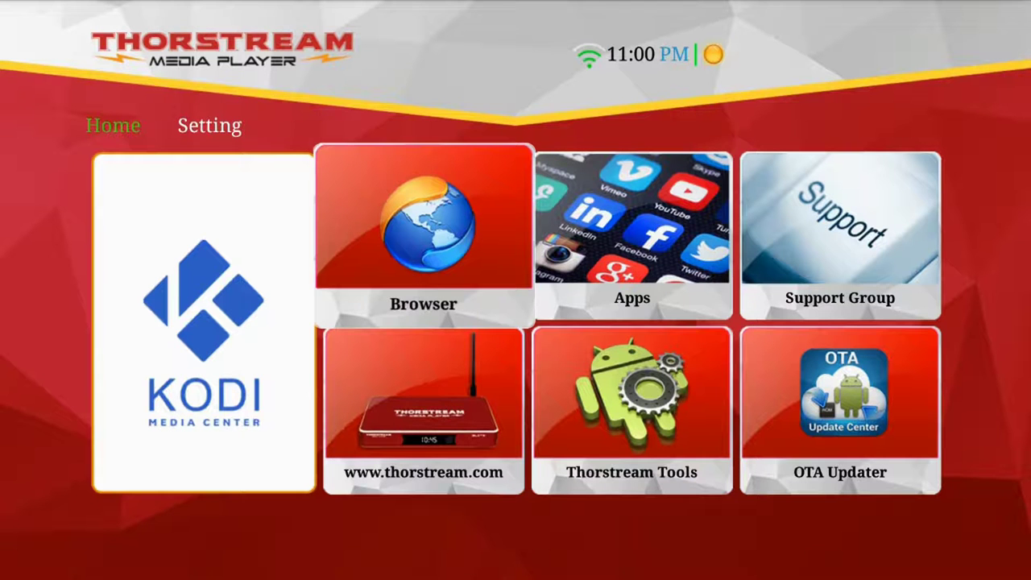
key("Right")
key("Return")
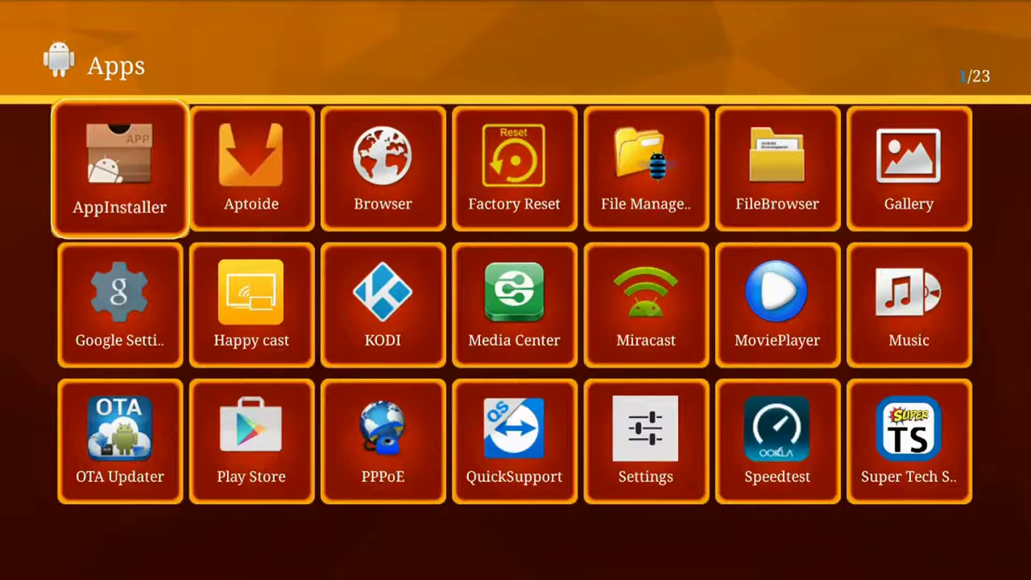
key("Down")
key("Down")
key("Down")
key("Up")
key("Up")
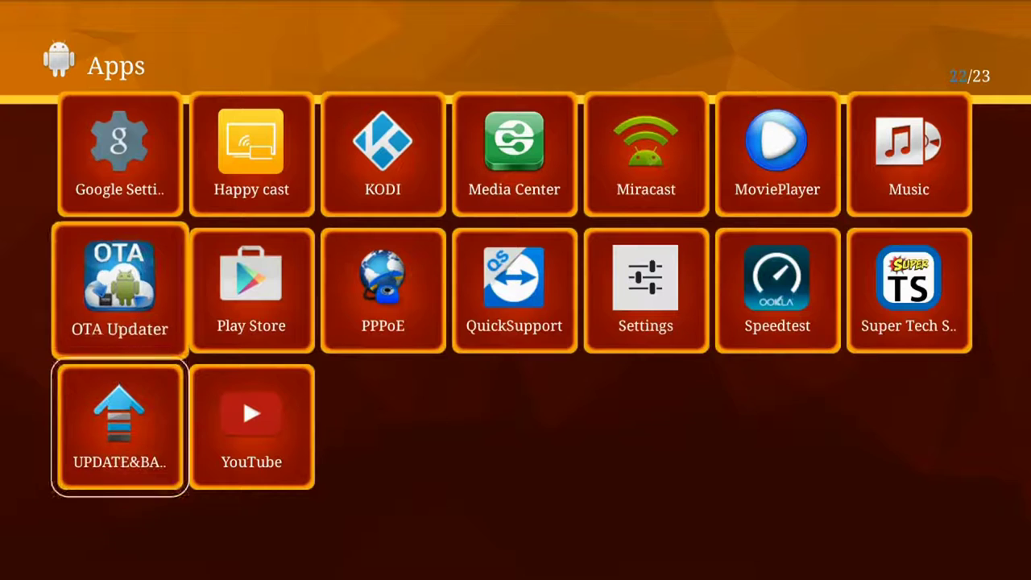
key("Escape")
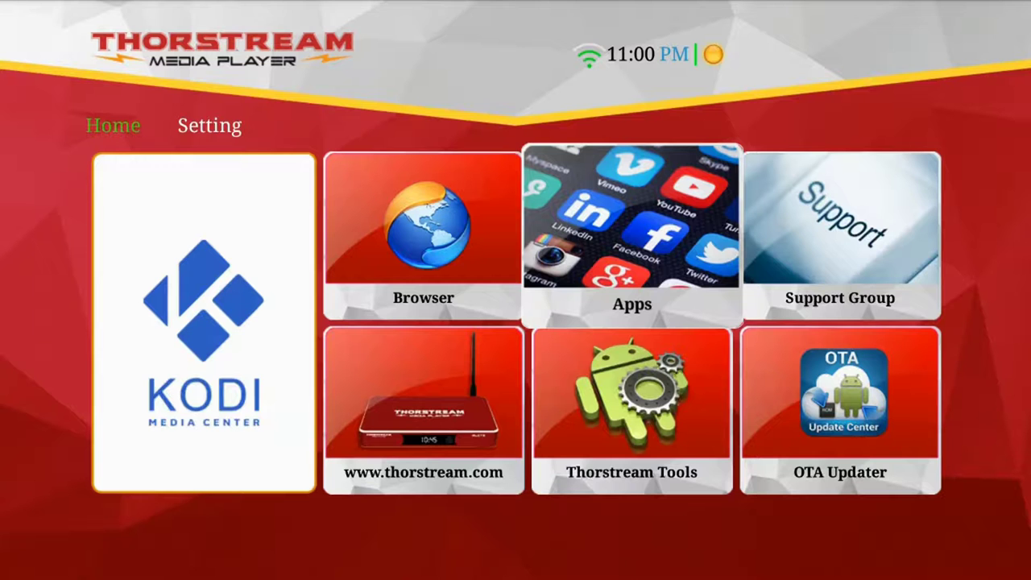
key("Right")
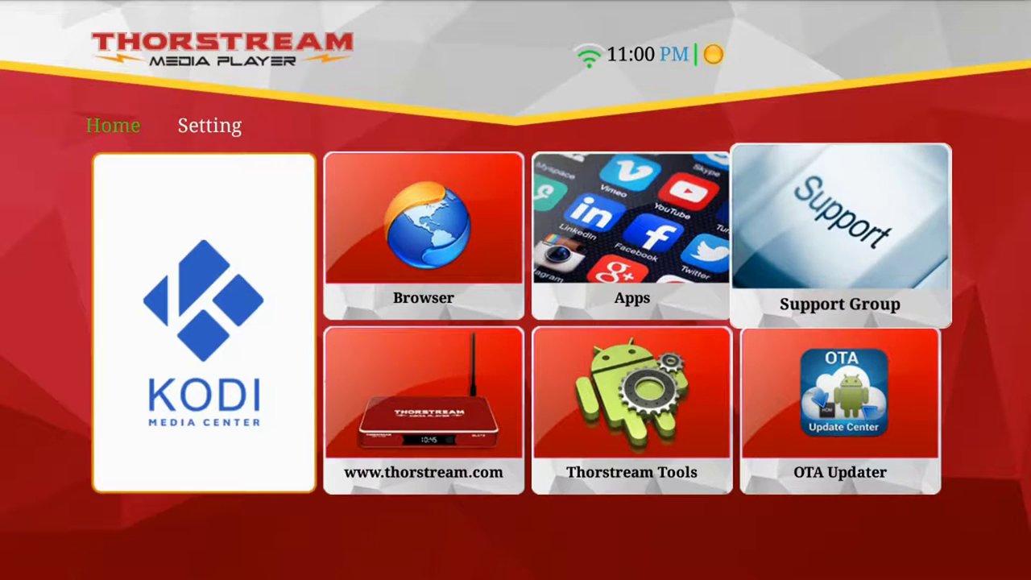
Find OTA Updater in the bottom app row and open its device information.
key("Down")
key("Left")
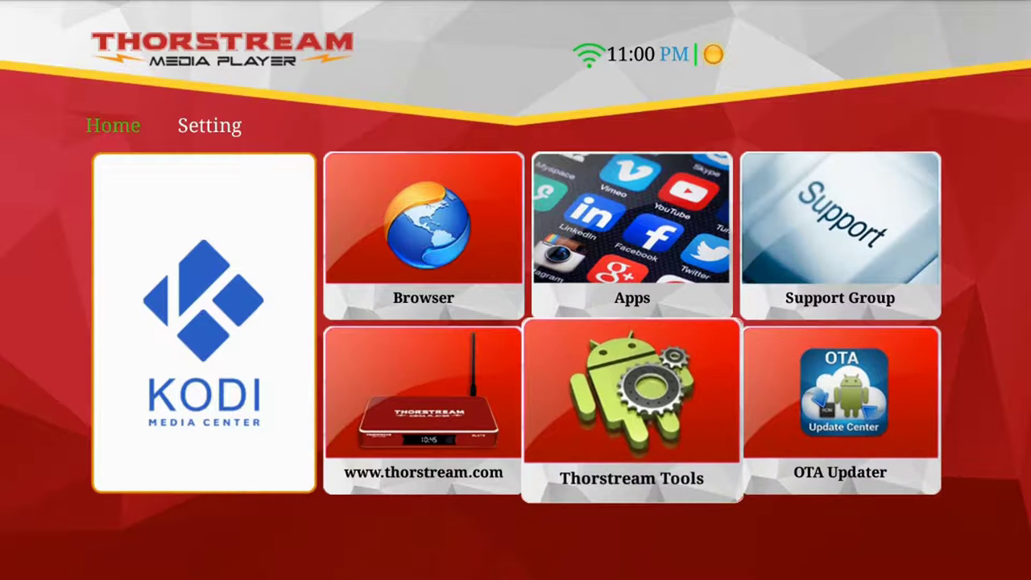
key("Right")
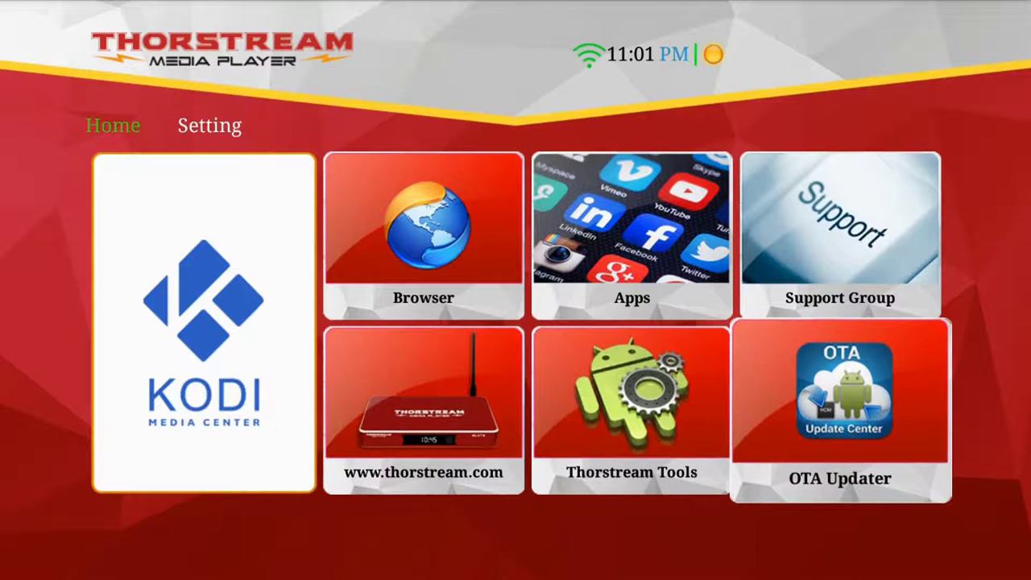
key("Left")
key("Left")
key("Right")
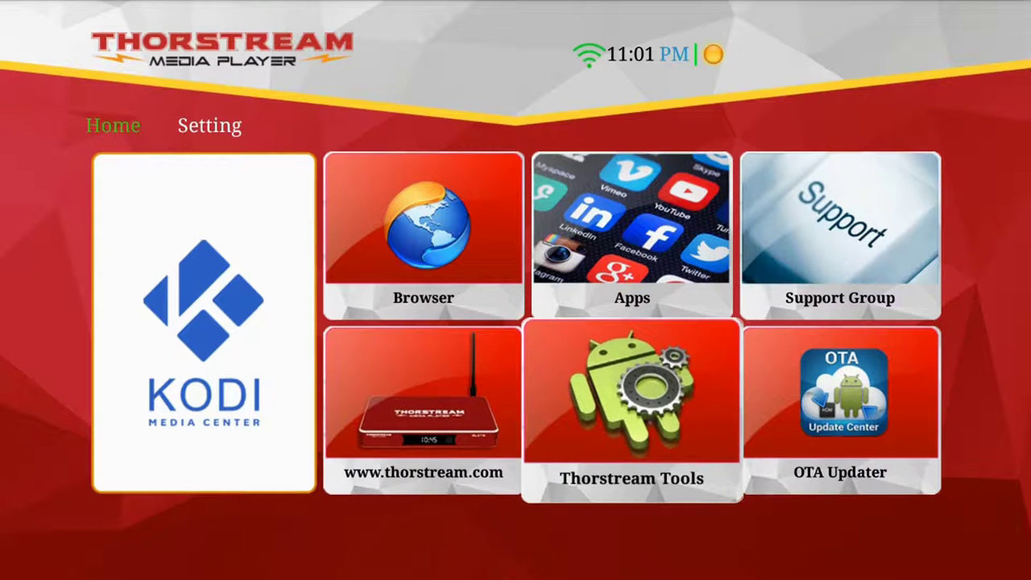
key("Right")
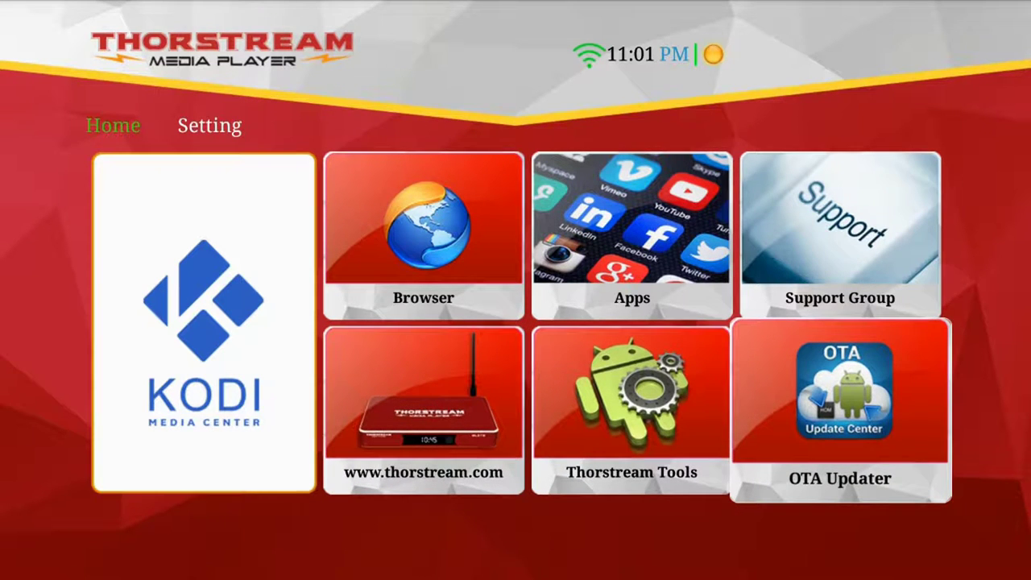
key("Up")
key("Down")
key("Return")
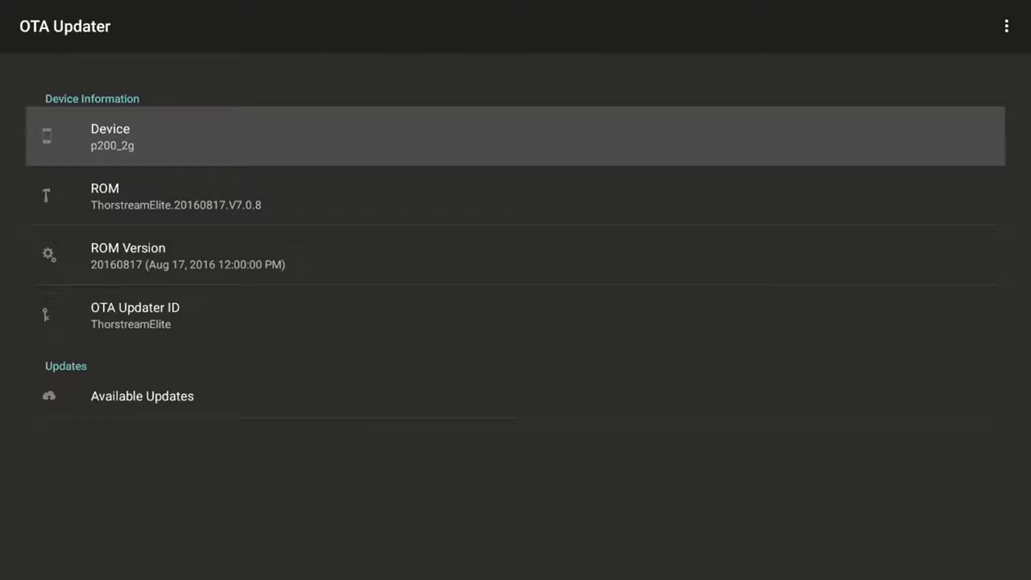
Review the ROM details, check Available Updates (none found), and return home.
key("Down")
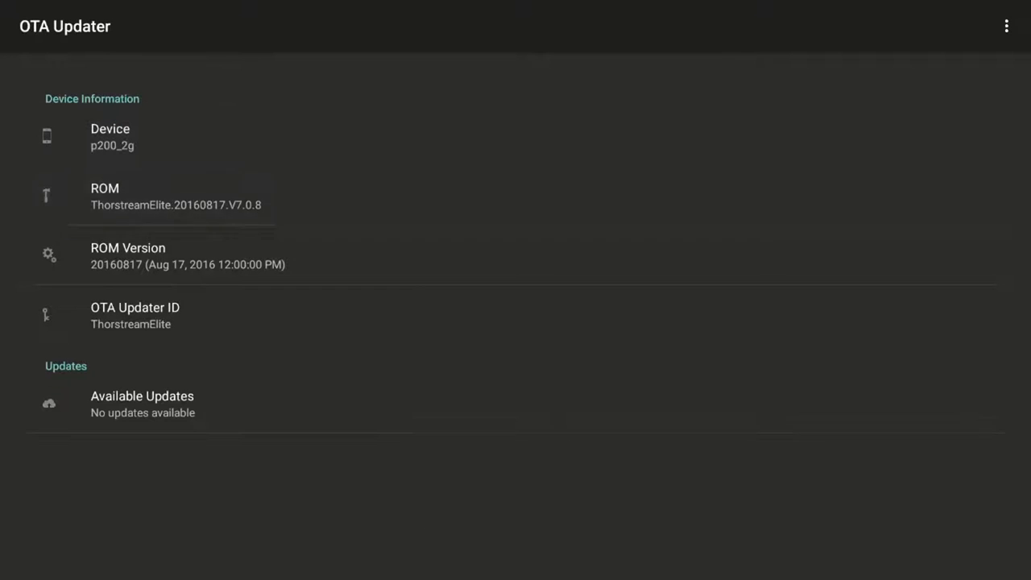
key("Down")
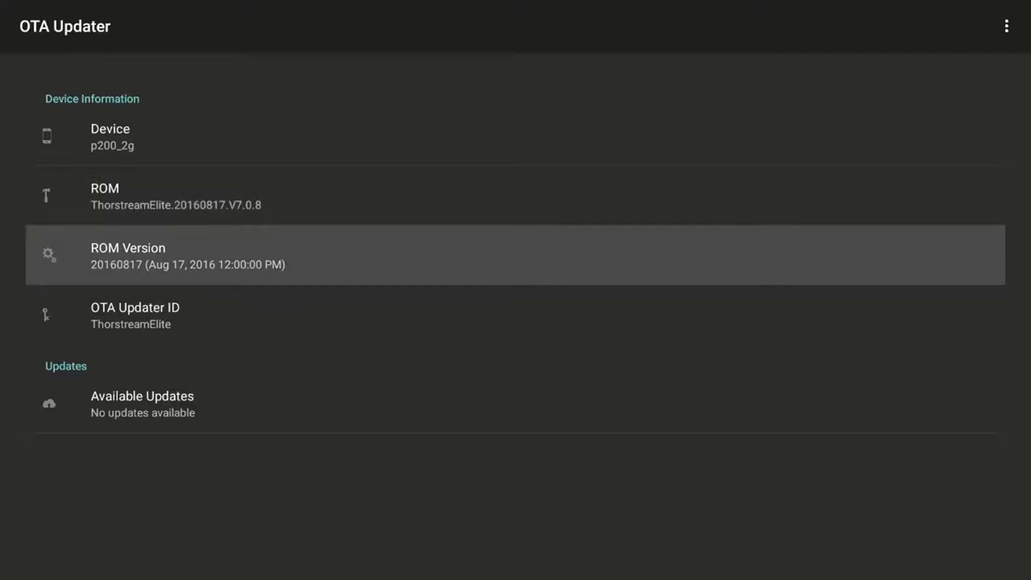
key("Down")
key("Down")
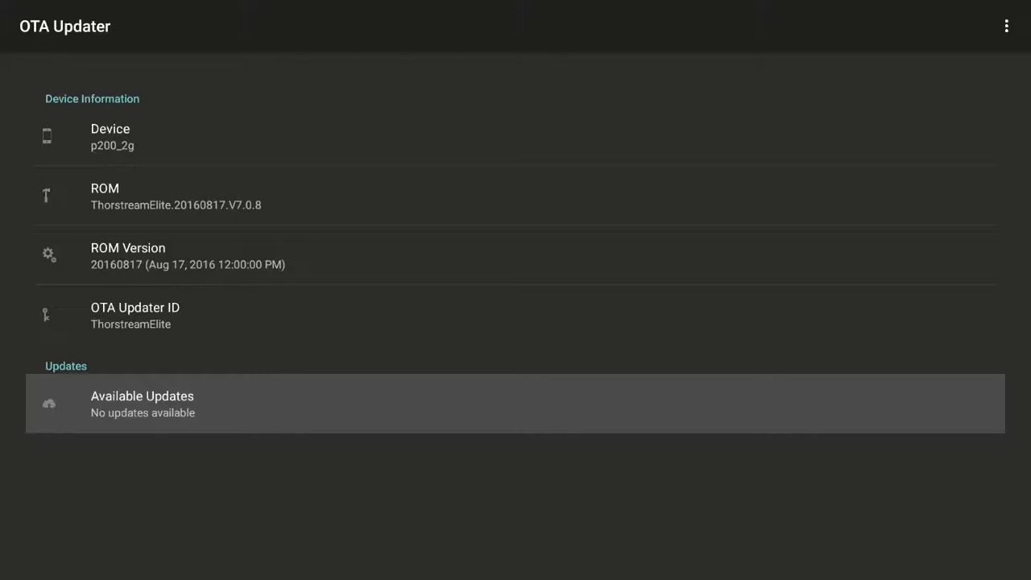
key("Return")
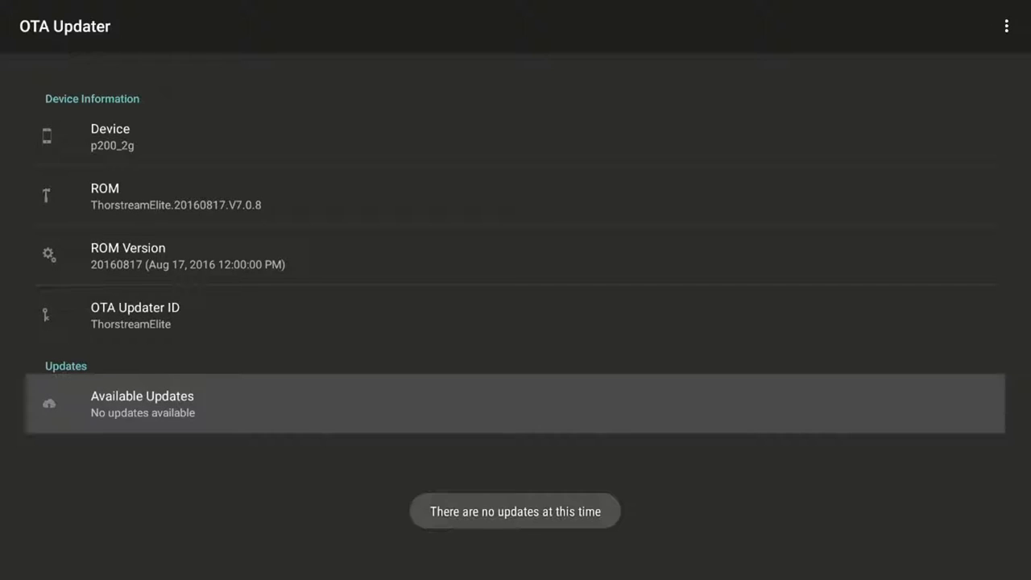
key("Escape")
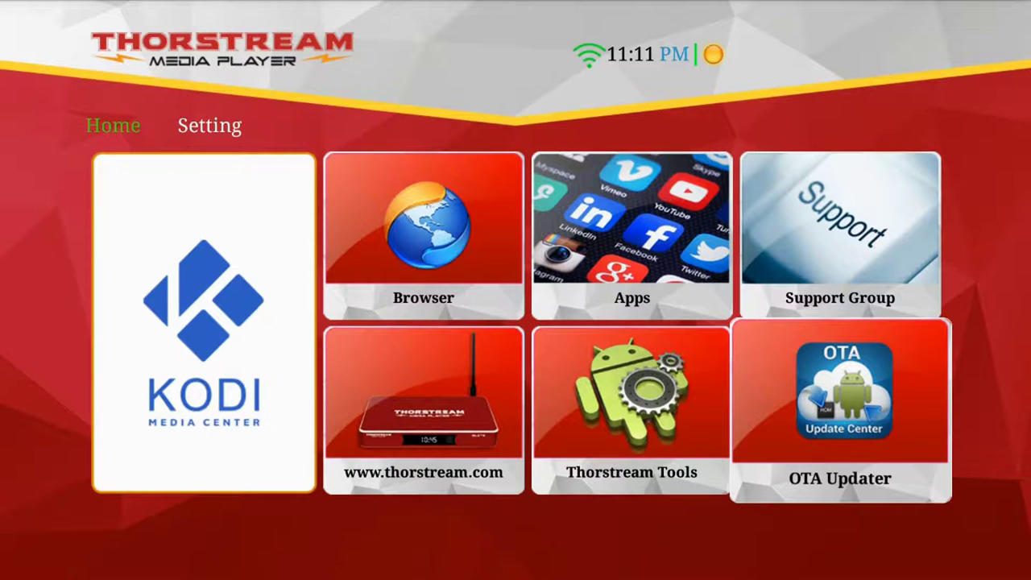
key("Left")
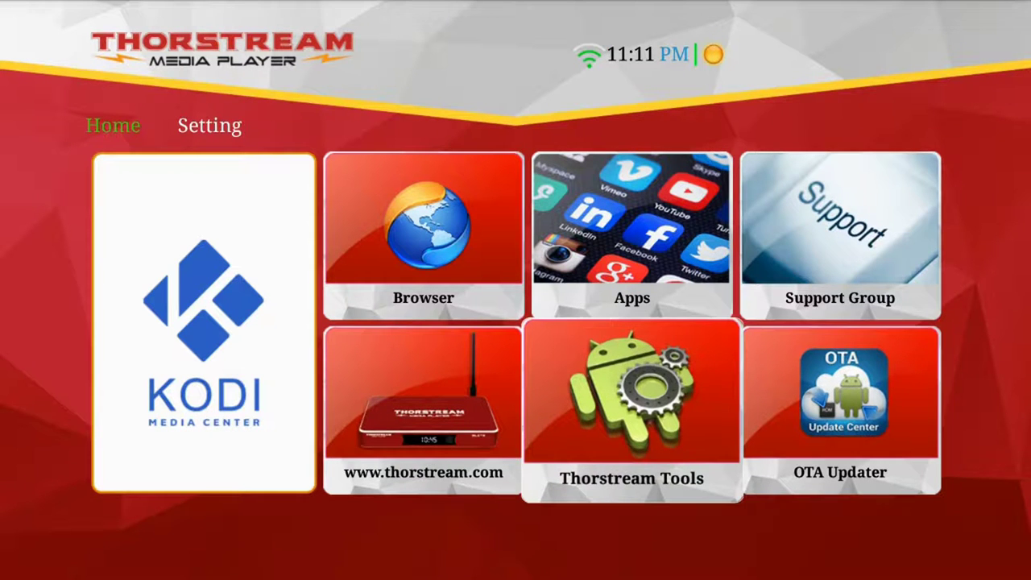
Open Thorstream Tools, browse its numbered menu, and launch 2. Speed Test.
key("Return")
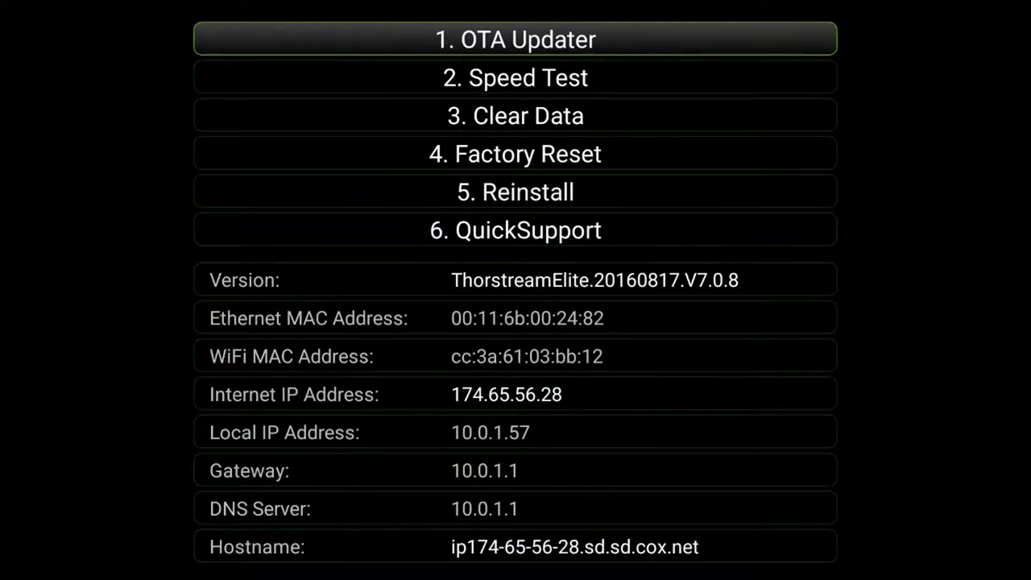
key("Down")
key("Down")
key("Down")
key("Down")
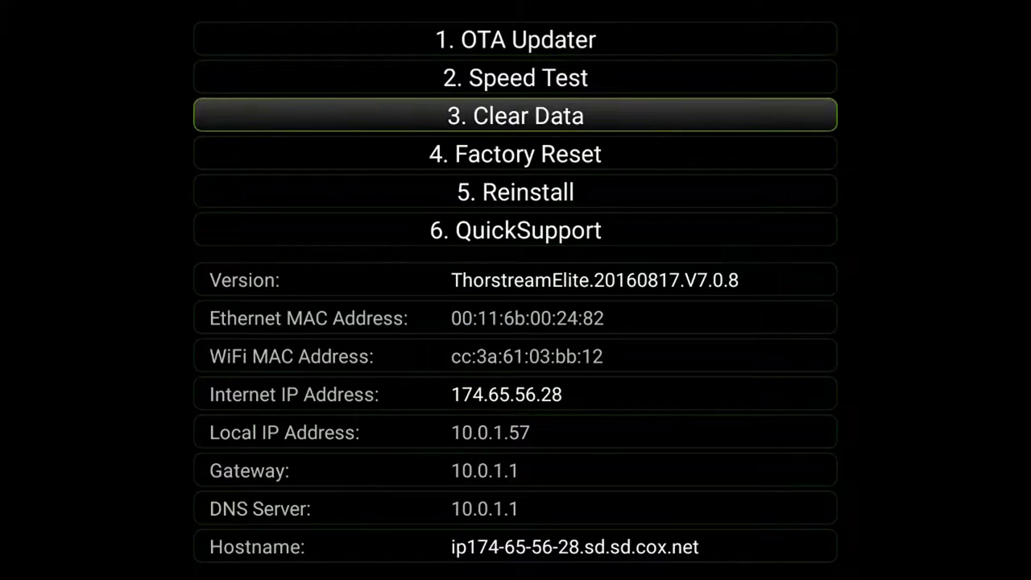
key("Down")
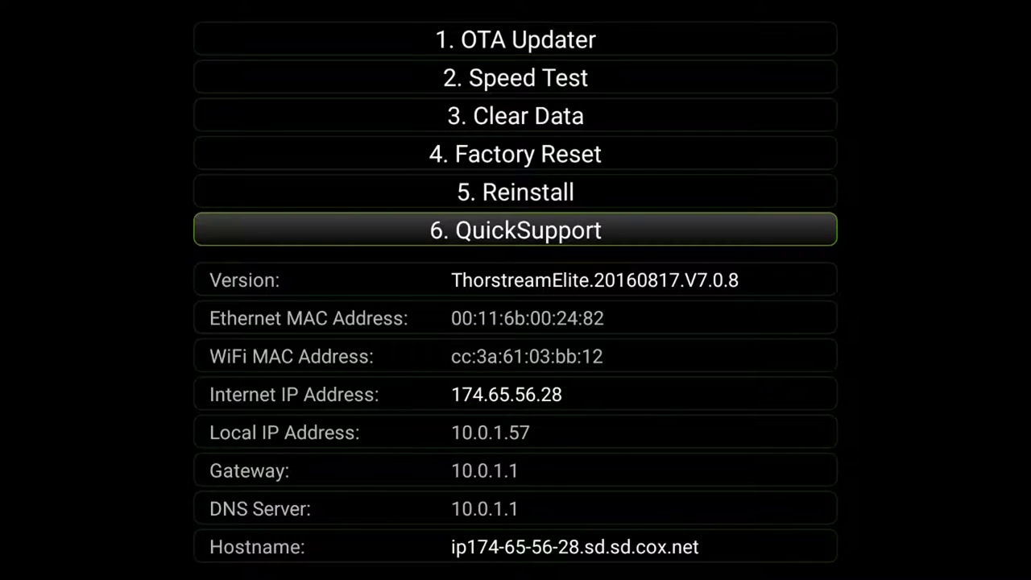
key("Up")
key("Up")
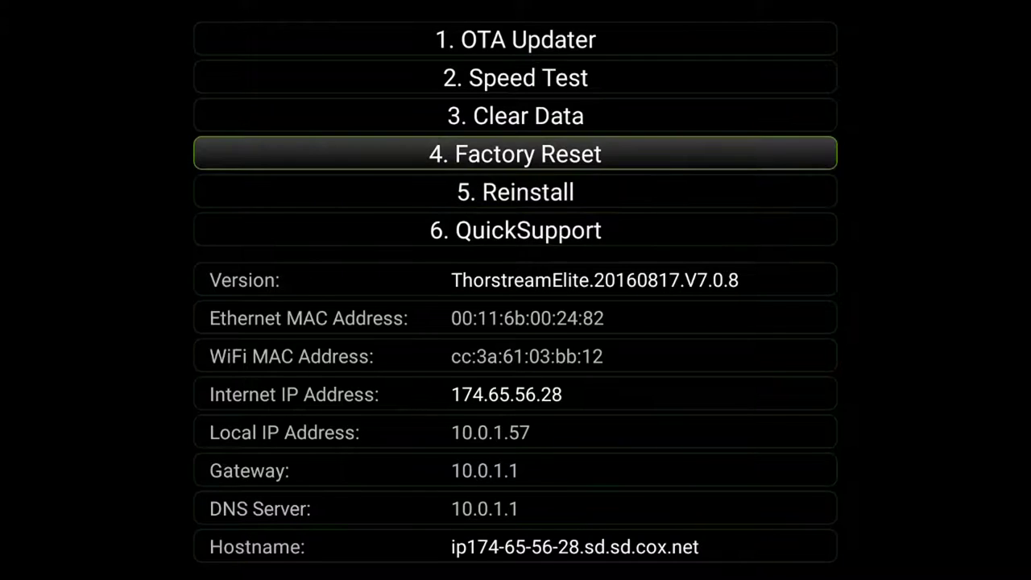
key("Up")
key("Up")
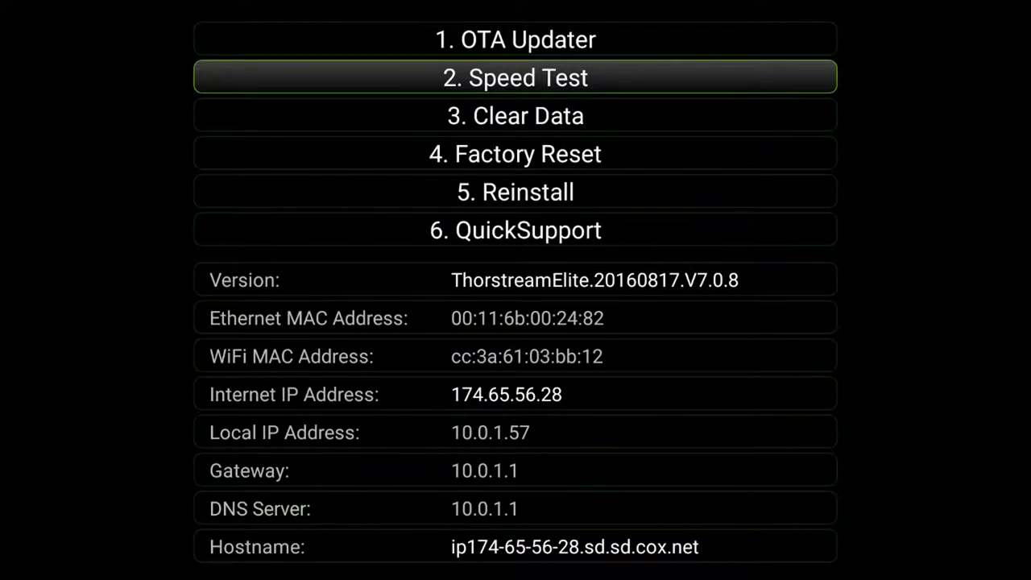
key("Up")
key("Down")
key("Down")
key("Down")
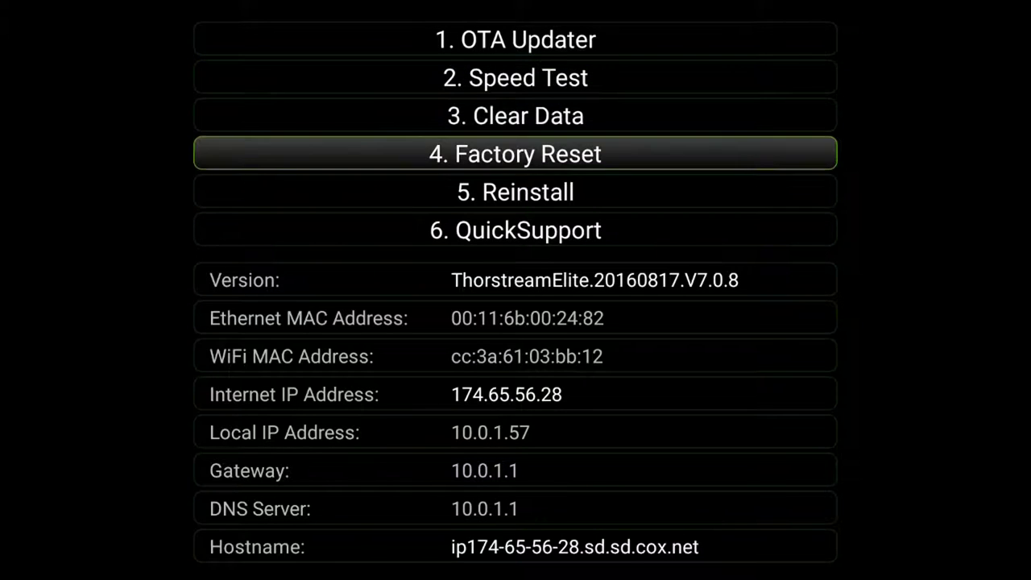
key("Down")
key("Down")
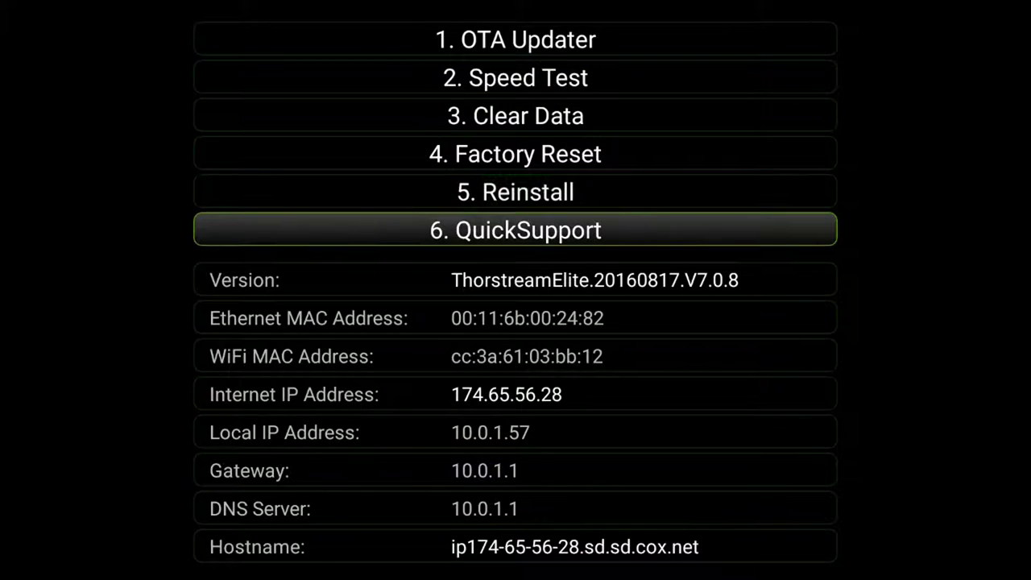
key("Up")
key("Up")
key("Up")
key("Up")
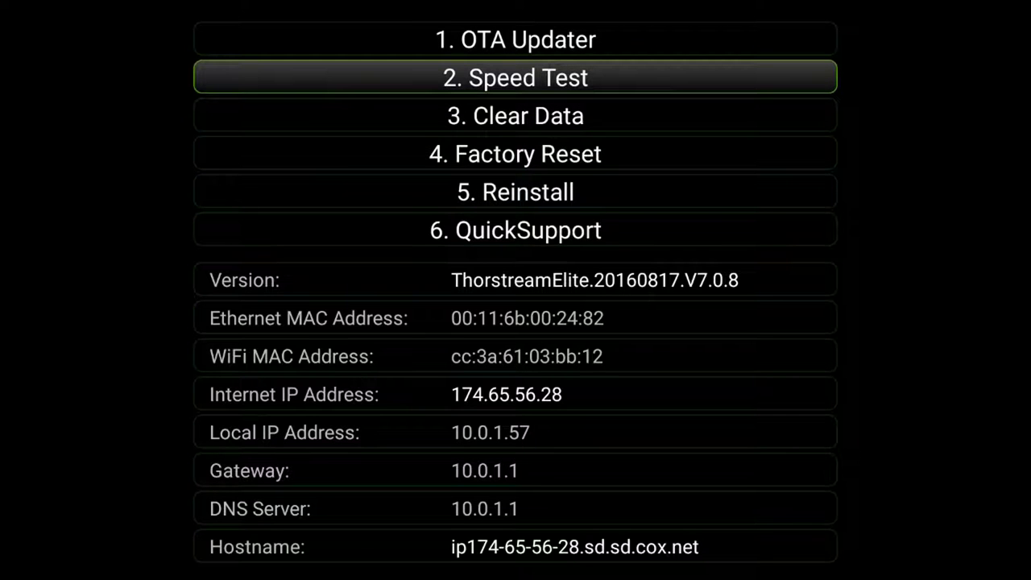
key("Return")
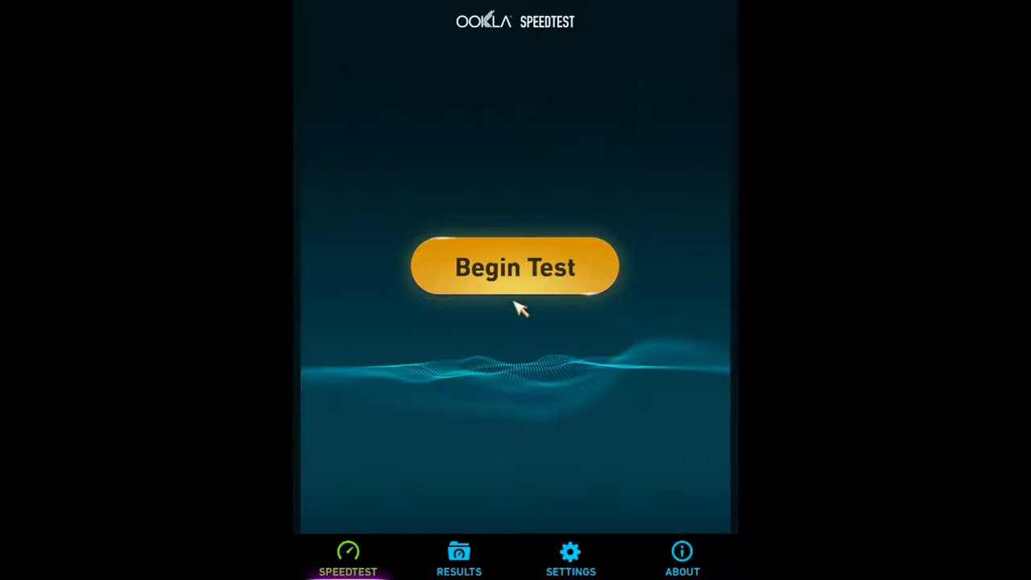
Begin the Ookla speed test: 10 ms ping, 22.77 Mbps download, 7.08 Mbps upload.
left_click(519, 286)
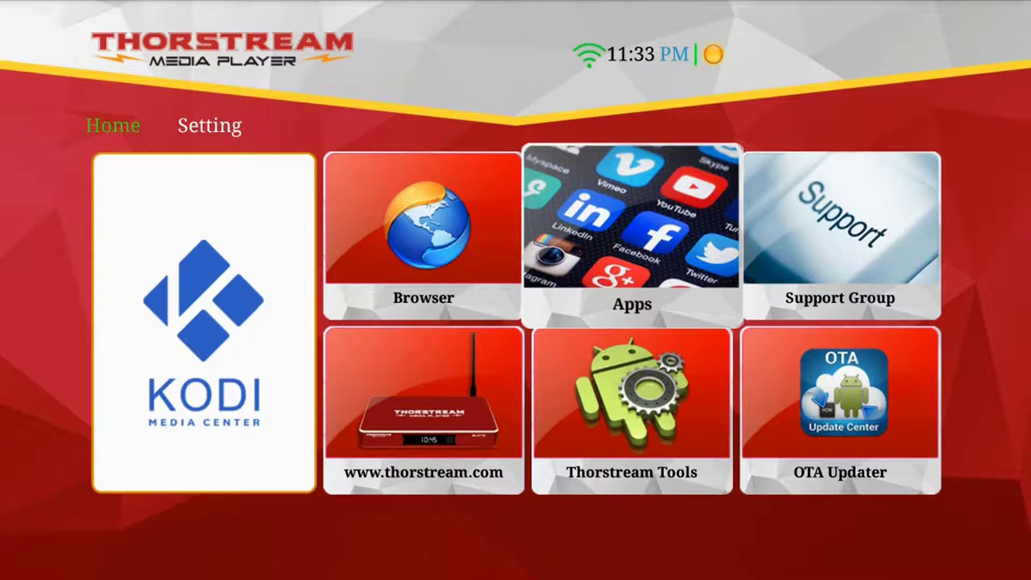
Launch the Kodi tile and wait through 'Preparing for first run'.
key("Left")
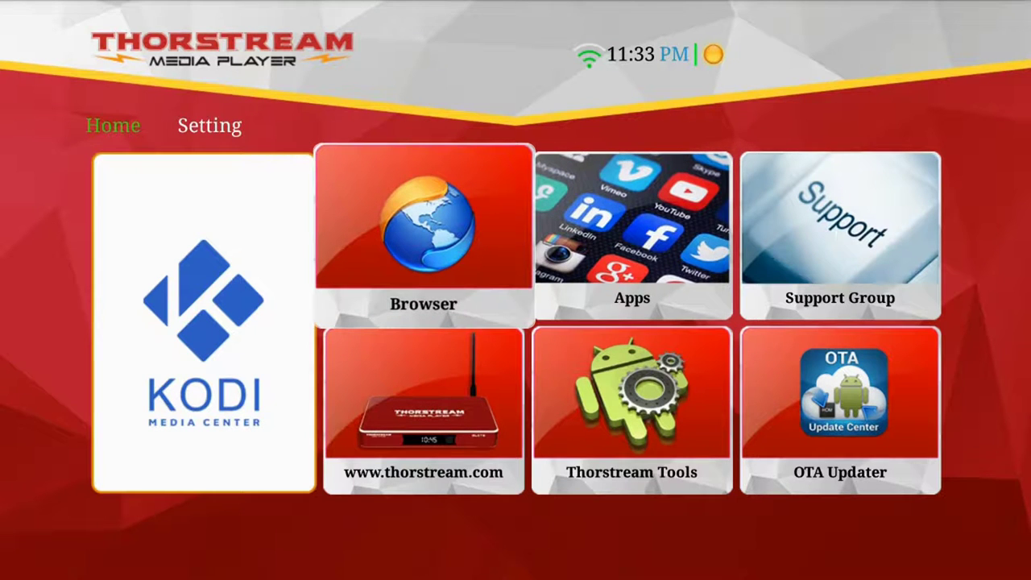
key("Left")
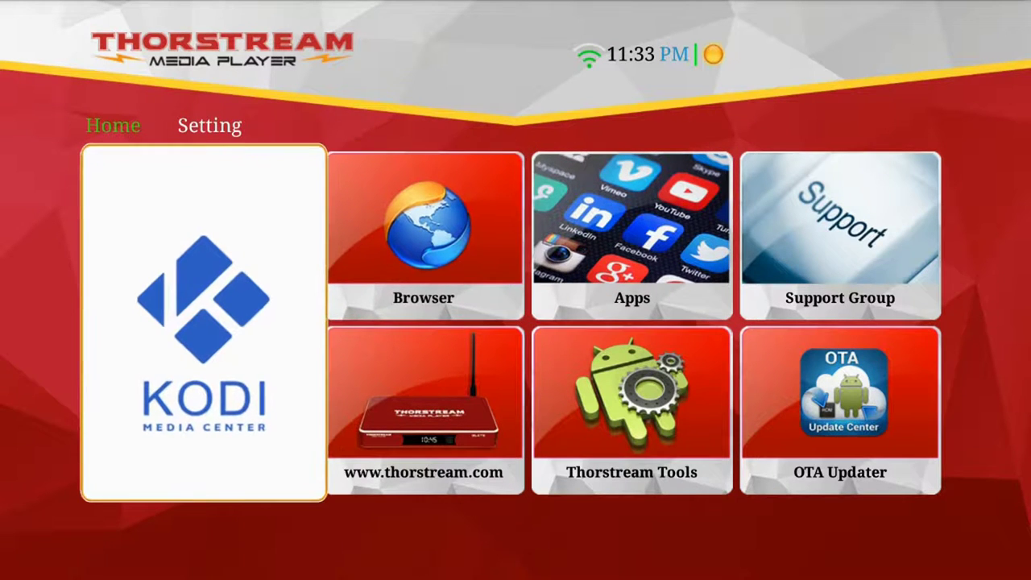
key("Return")
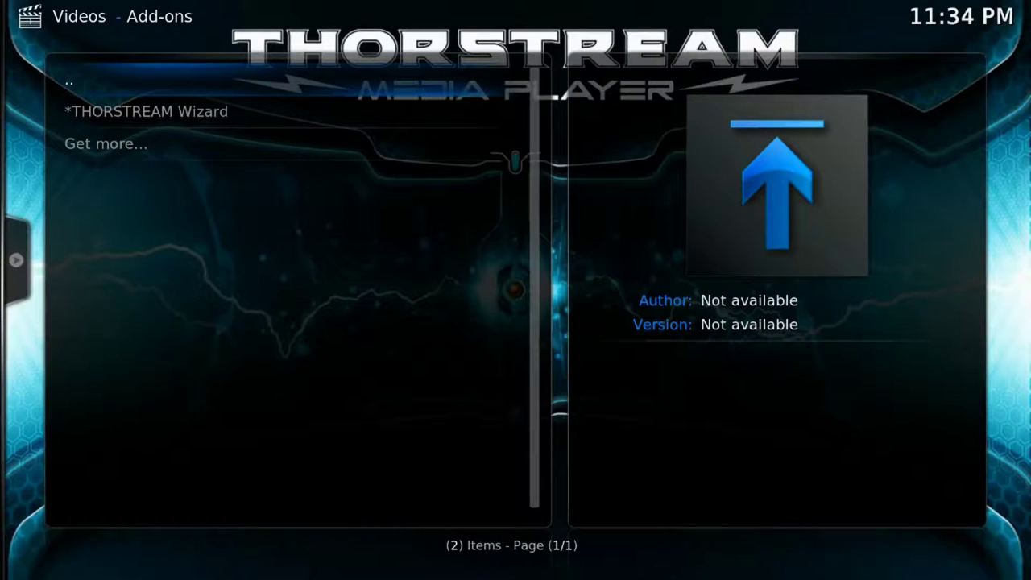
Highlight *THORSTREAM Wizard in the video add-ons list and open it.
key("Down")
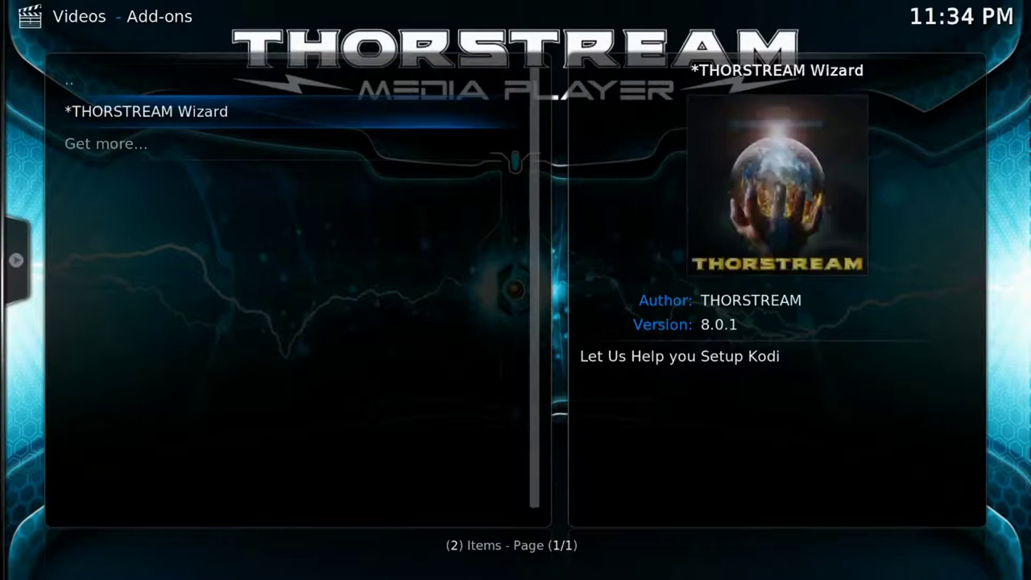
key("Down")
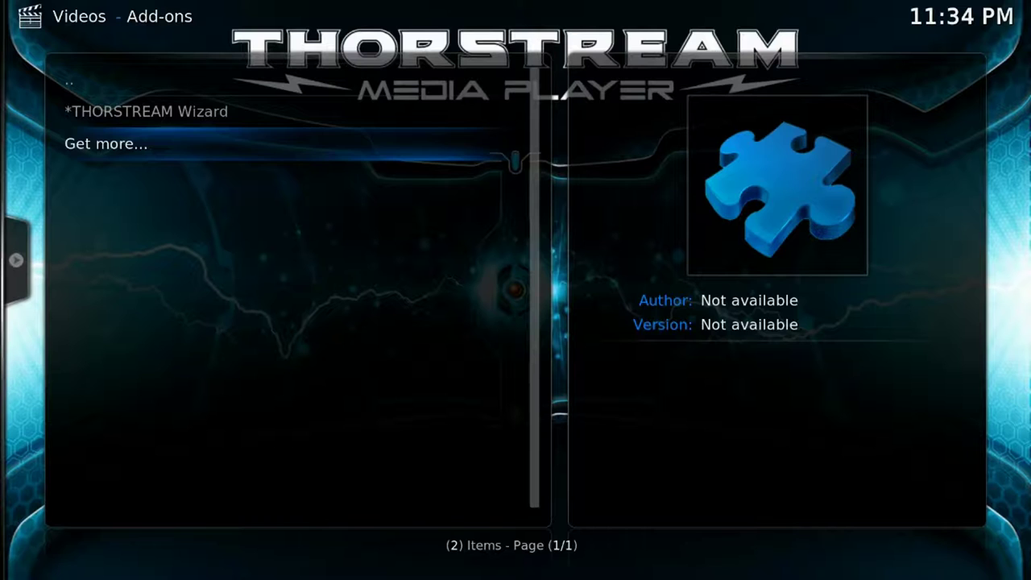
key("Up")
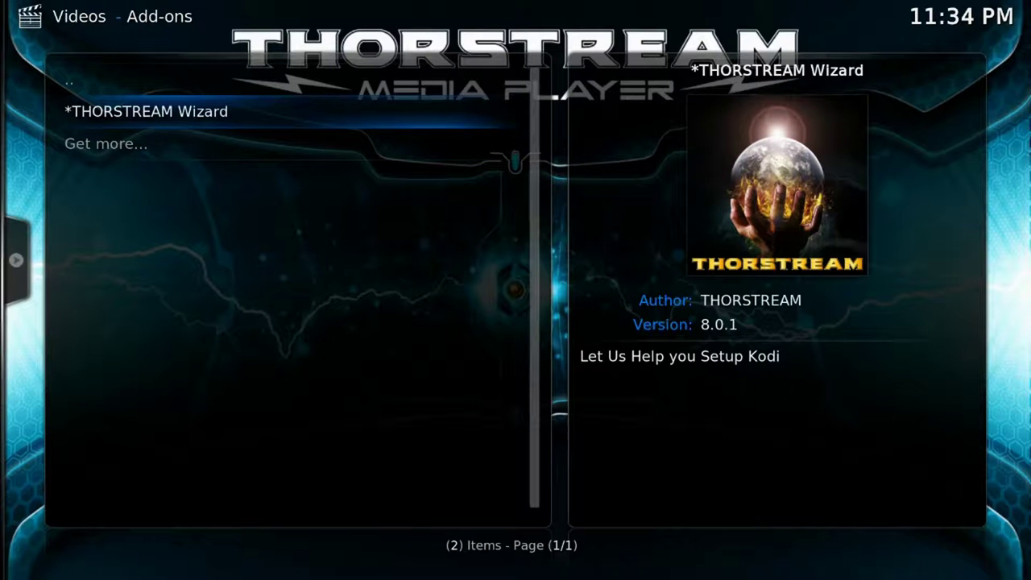
key("Down")
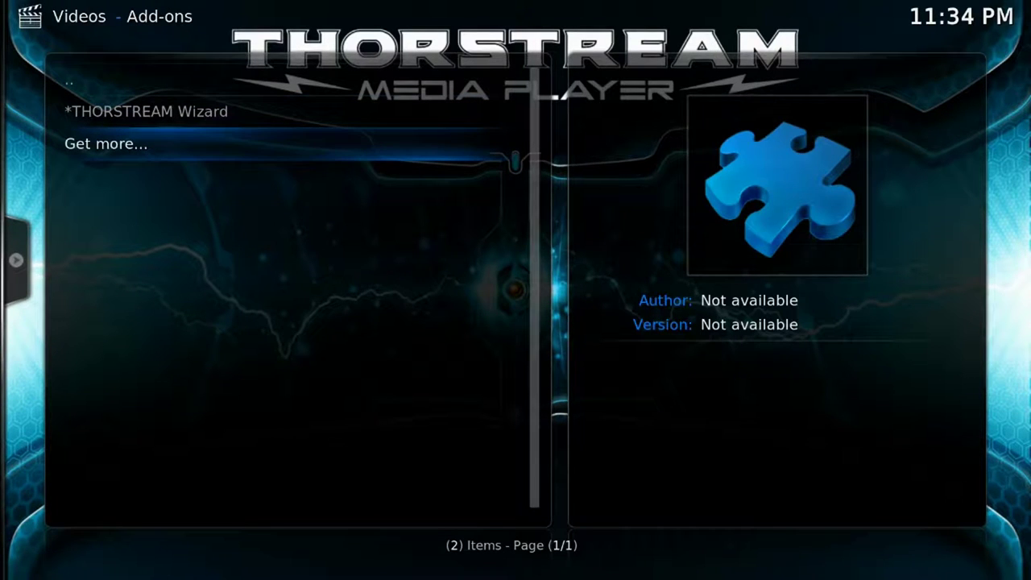
key("Up")
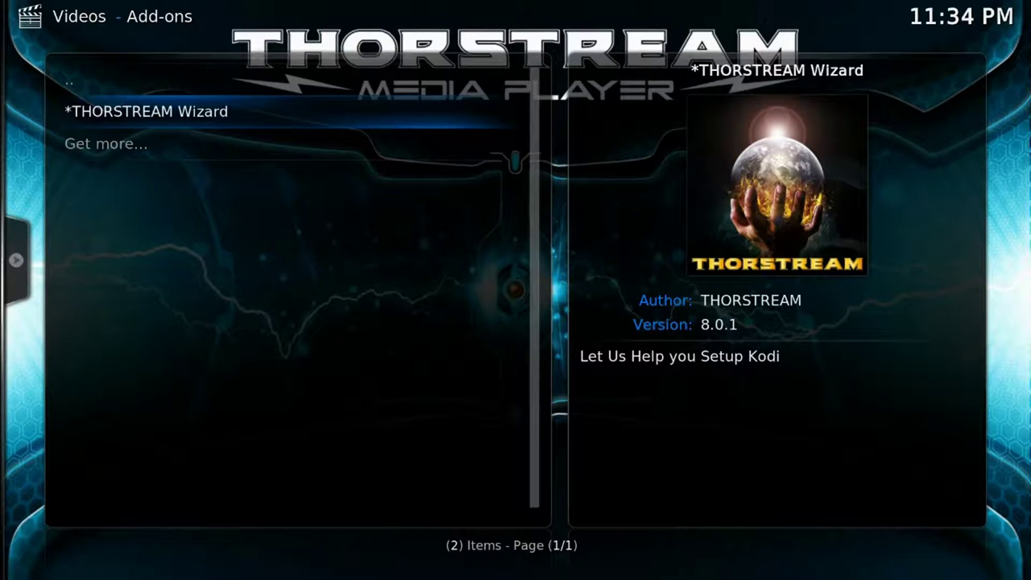
key("Return")
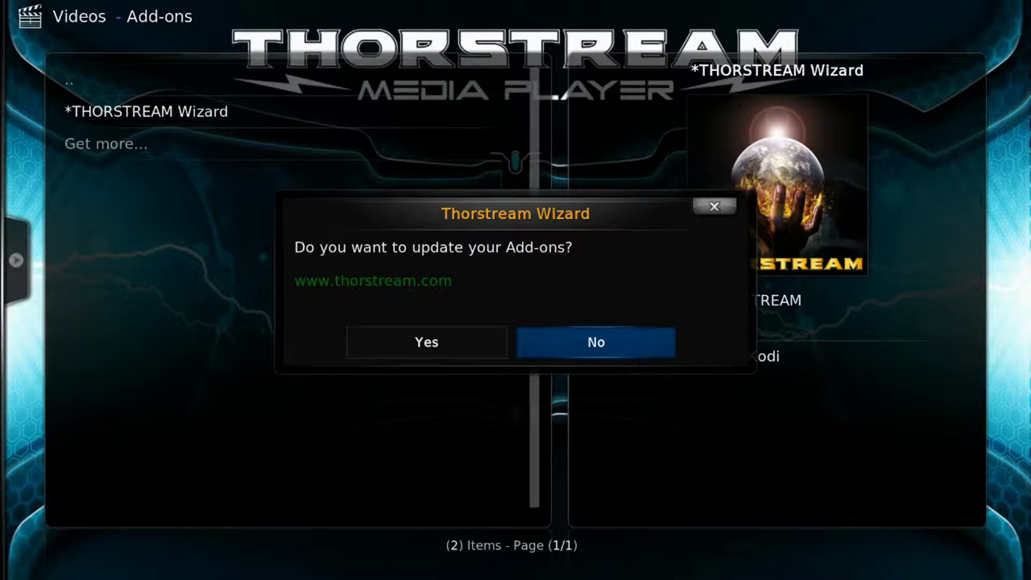
Accept the add-on update and Adult Add-ons, downloading the 39.35 MB update.
key("Left")
key("Return")
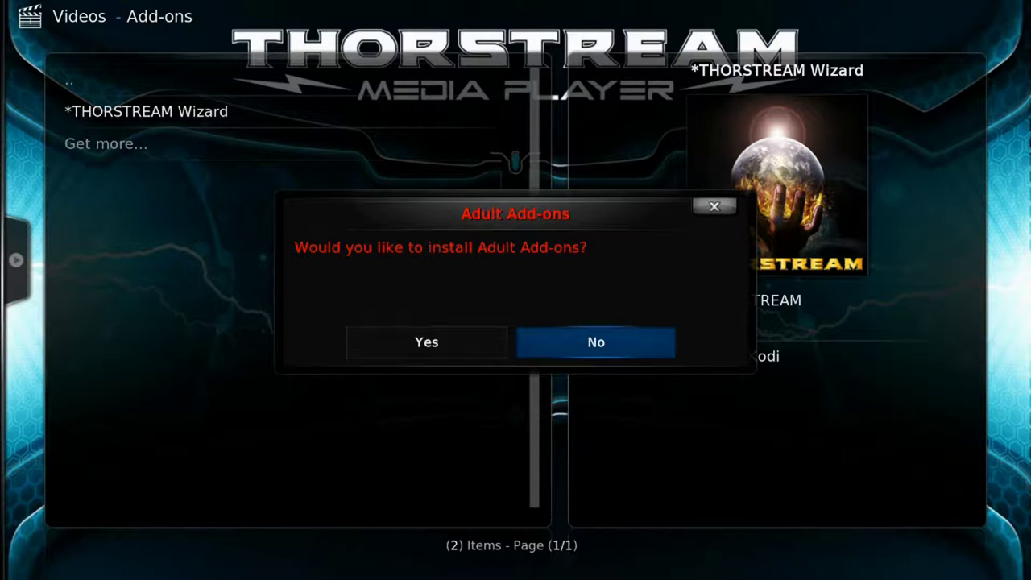
key("Left")
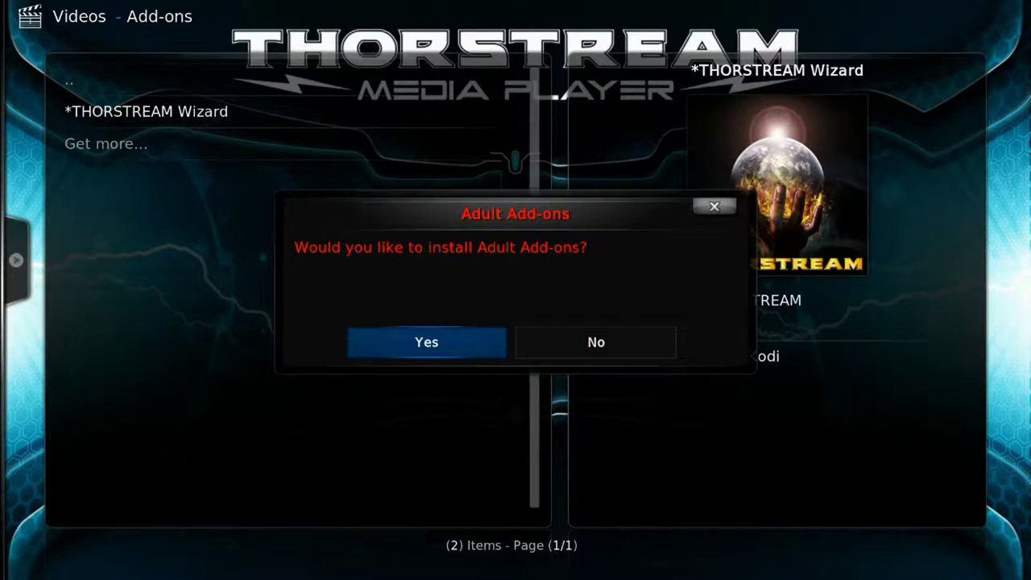
key("Return")
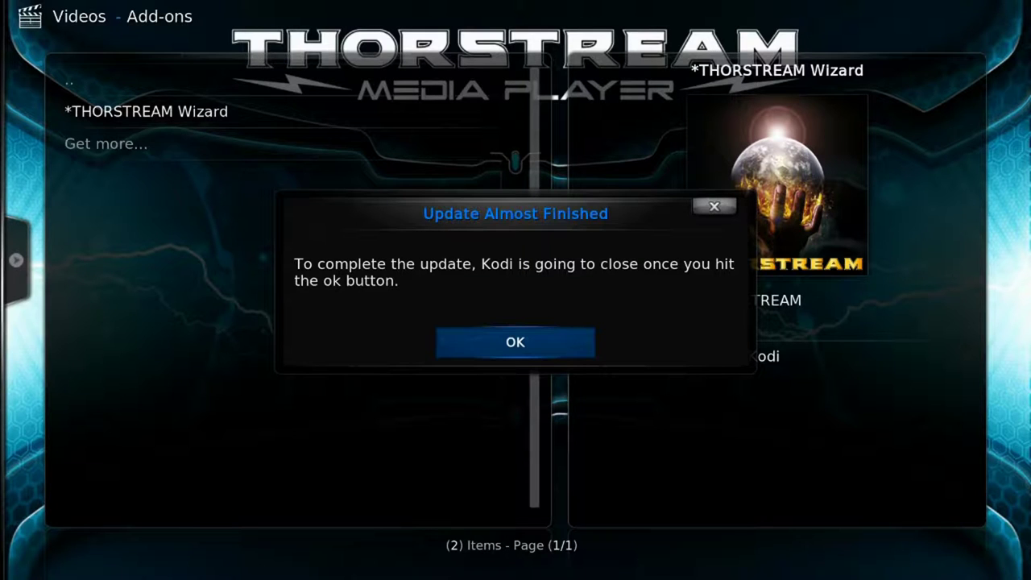
Acknowledge 'Update Almost Finished' so Kodi closes, then relaunch it onto Trending.
key("Return")
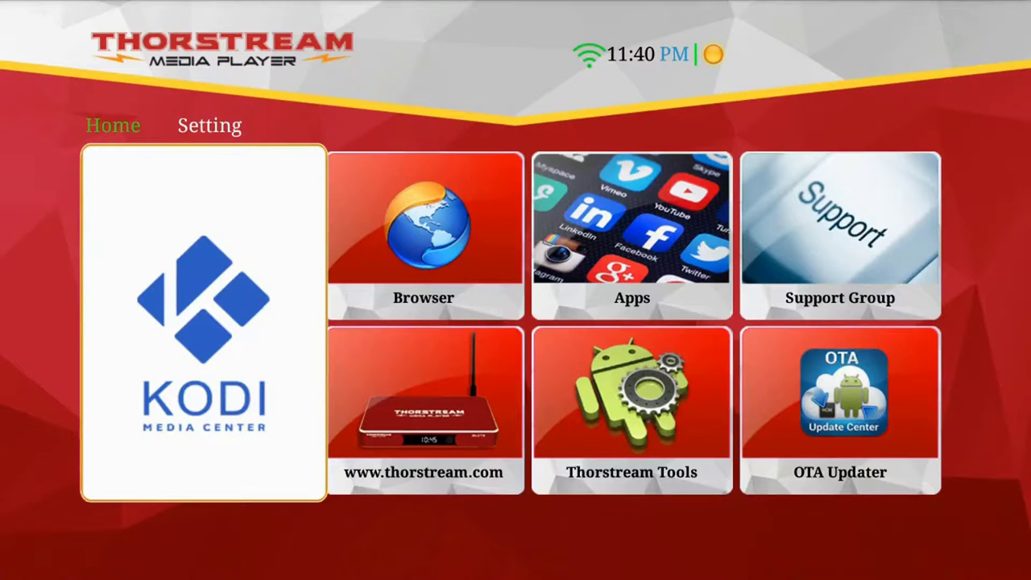
key("Return")
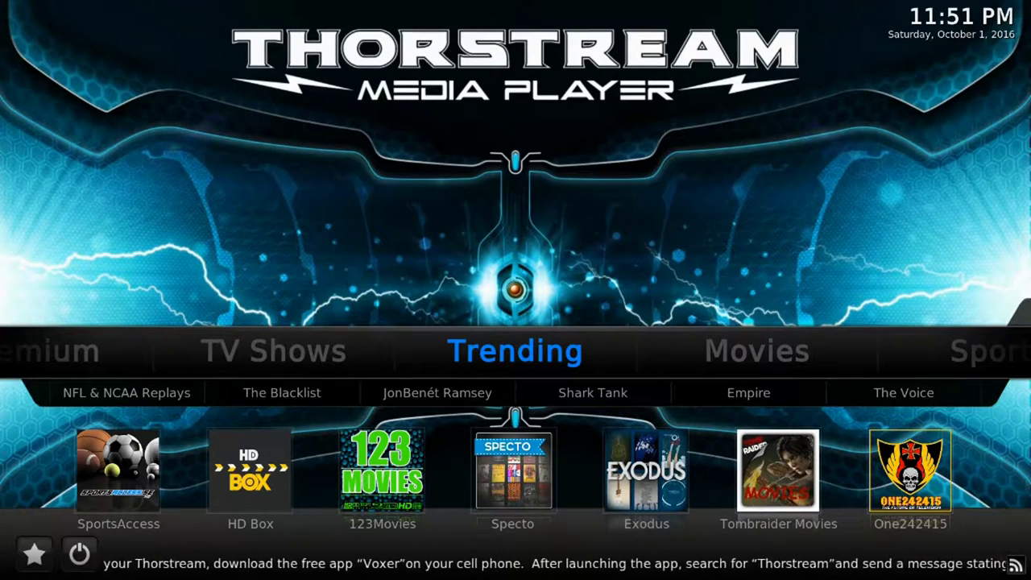
Browse the Trending show shortcuts and add-on row.
key("Down")
key("Up")
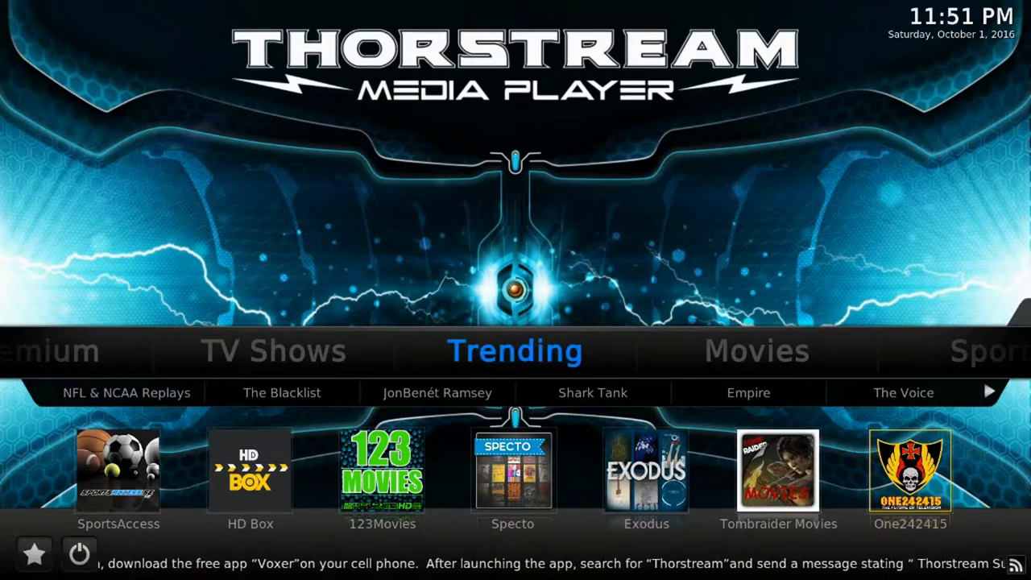
key("Down")
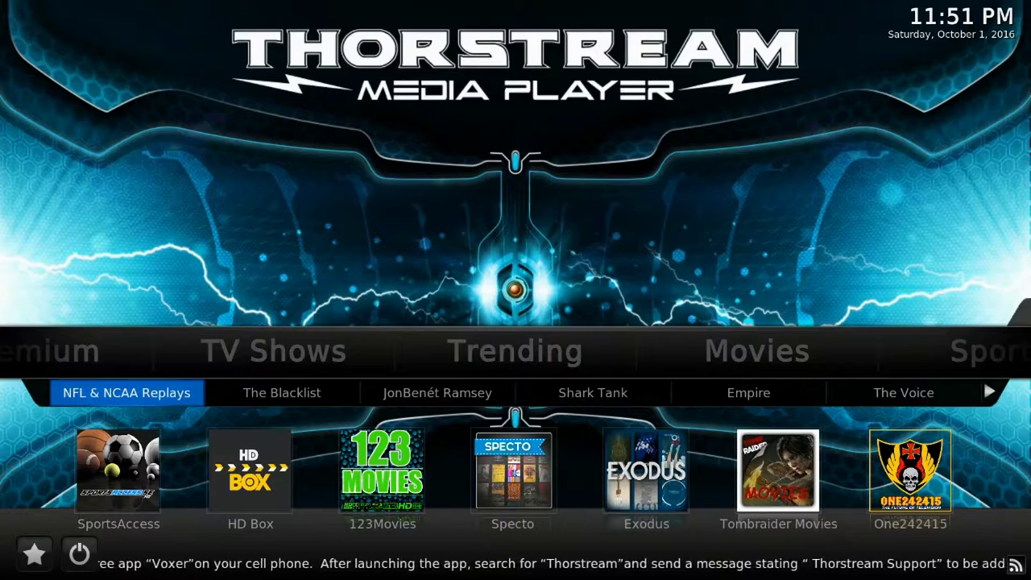
key("Up")
key("Right")
key("Left")
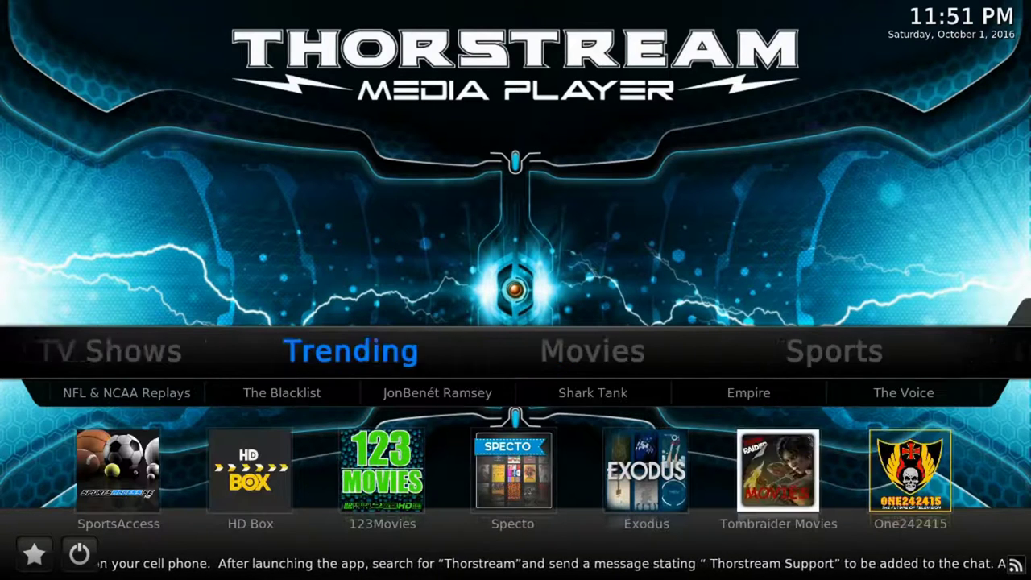
key("Down")
key("Down")
key("Right")
key("Right")
key("Right")
key("Right")
key("Right")
key("Right")
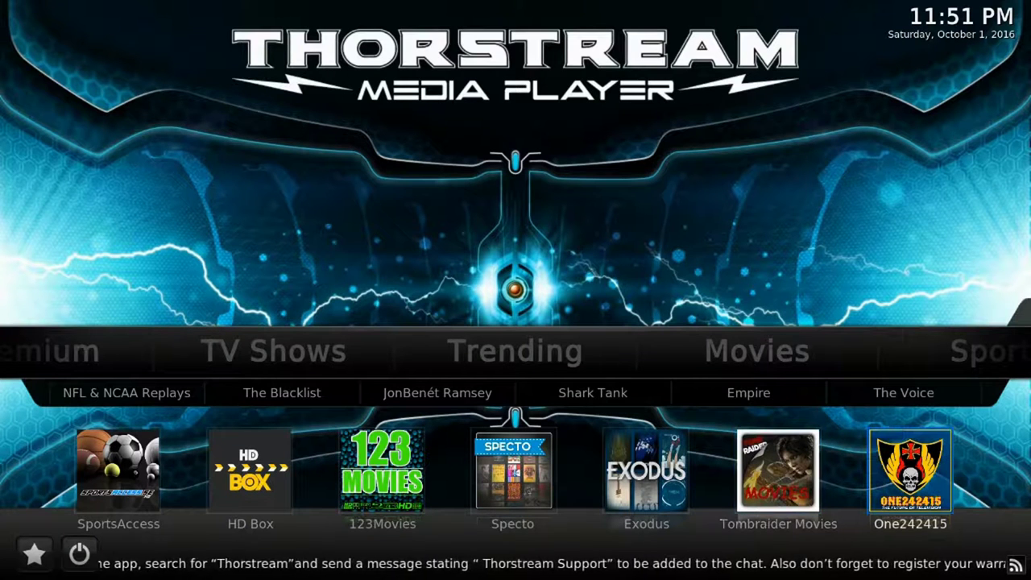
key("Up")
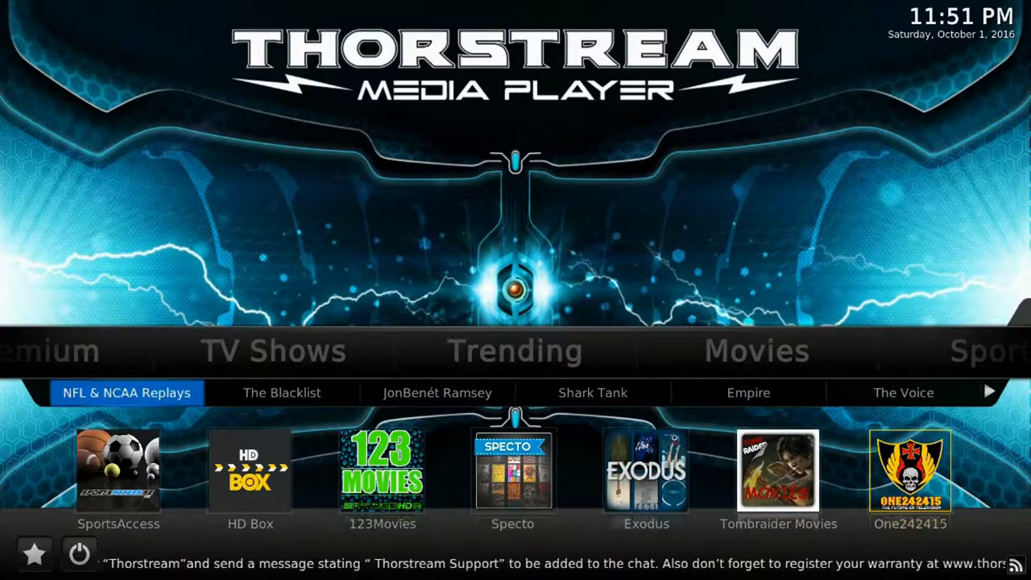
key("Right")
key("Right")
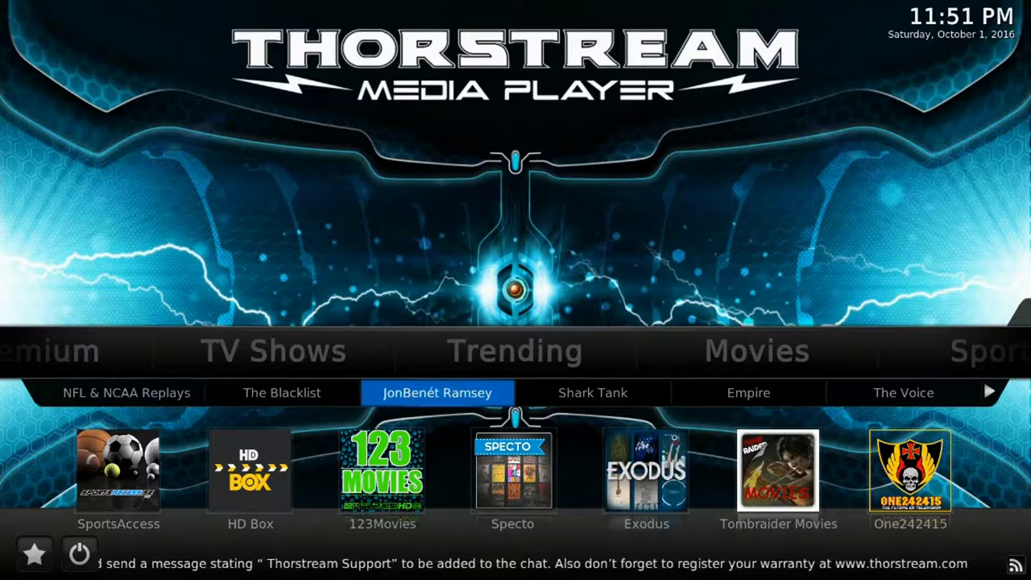
key("Right")
key("Right")
key("Right")
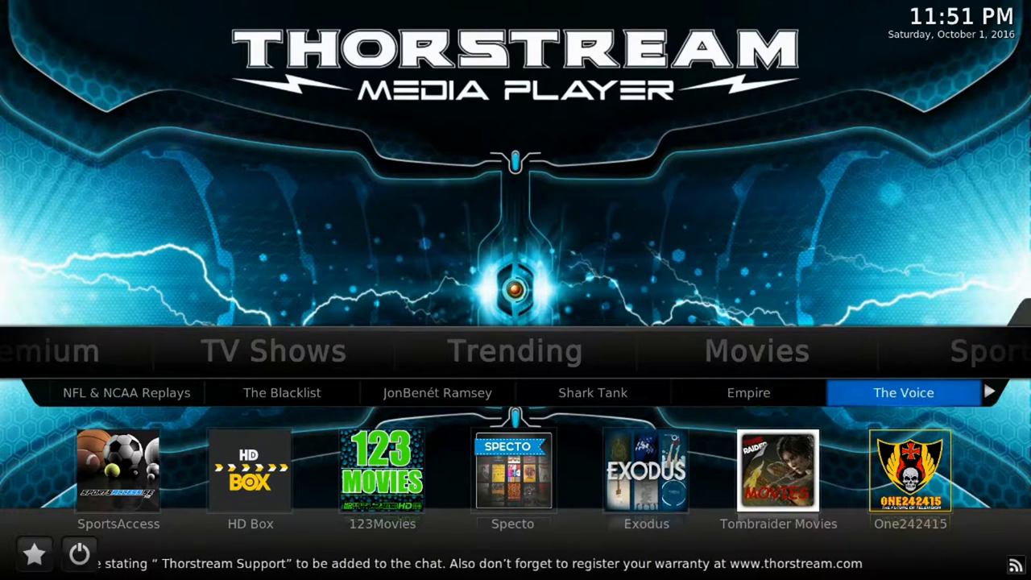
key("Up")
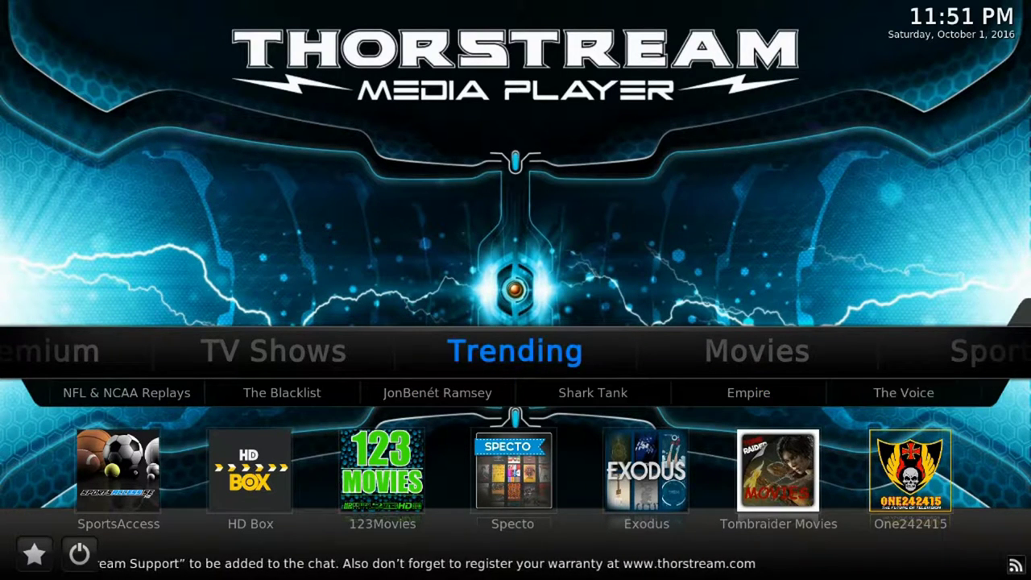
Switch to the Movies category and look over Exodus and neighbouring movie add-ons.
key("Right")
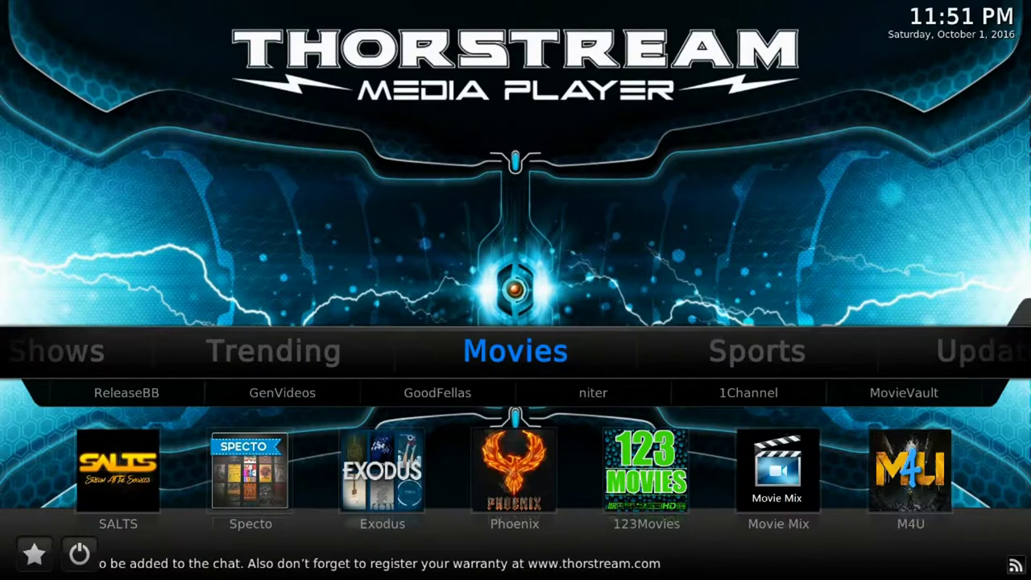
key("Down")
key("Down")
key("Right")
key("Right")
key("Right")
key("Right")
key("Left")
key("Left")
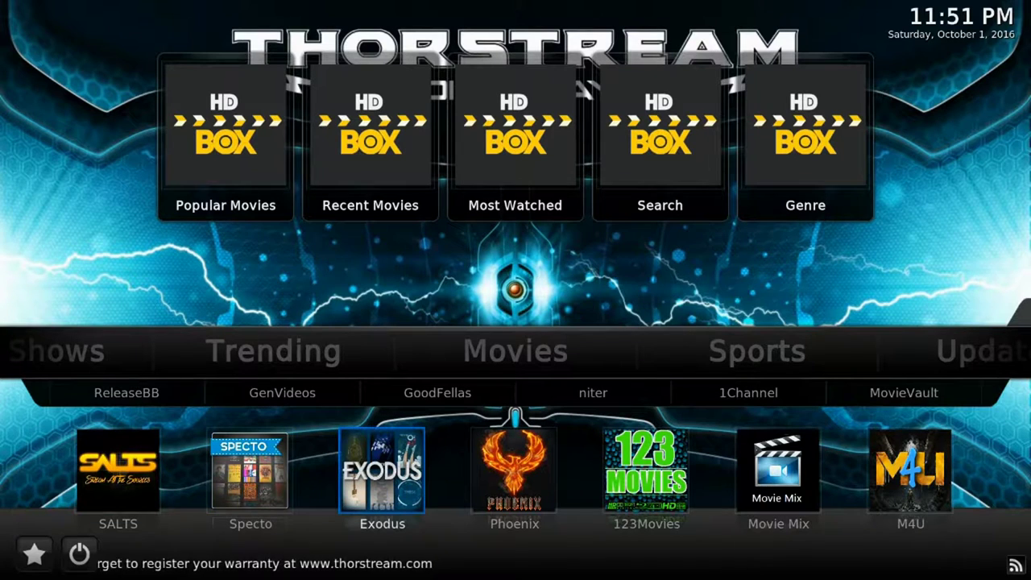
Open Exodus's People Watching movie list and find Suicide Squad (2016).
key("Return")
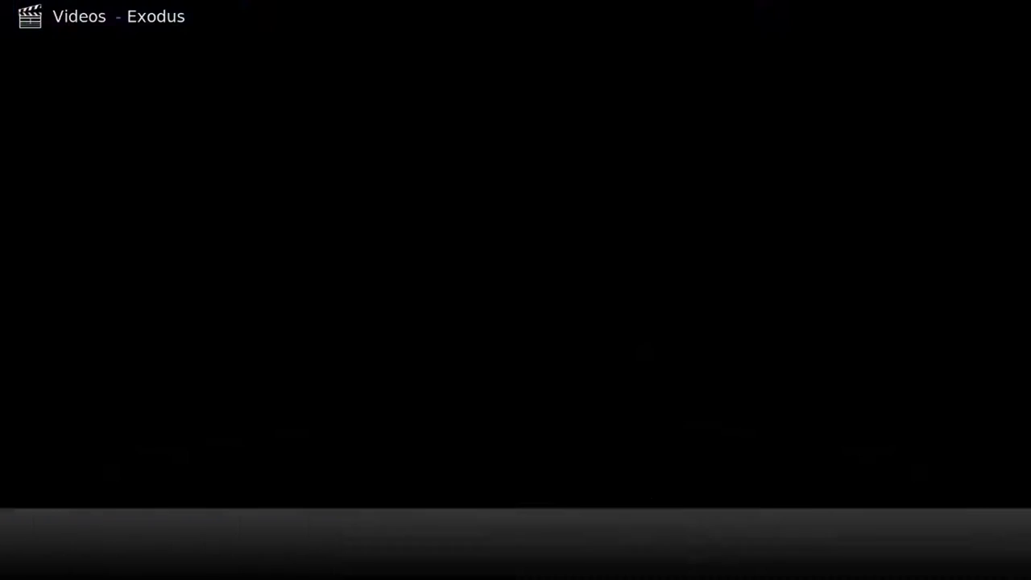
key("Down")
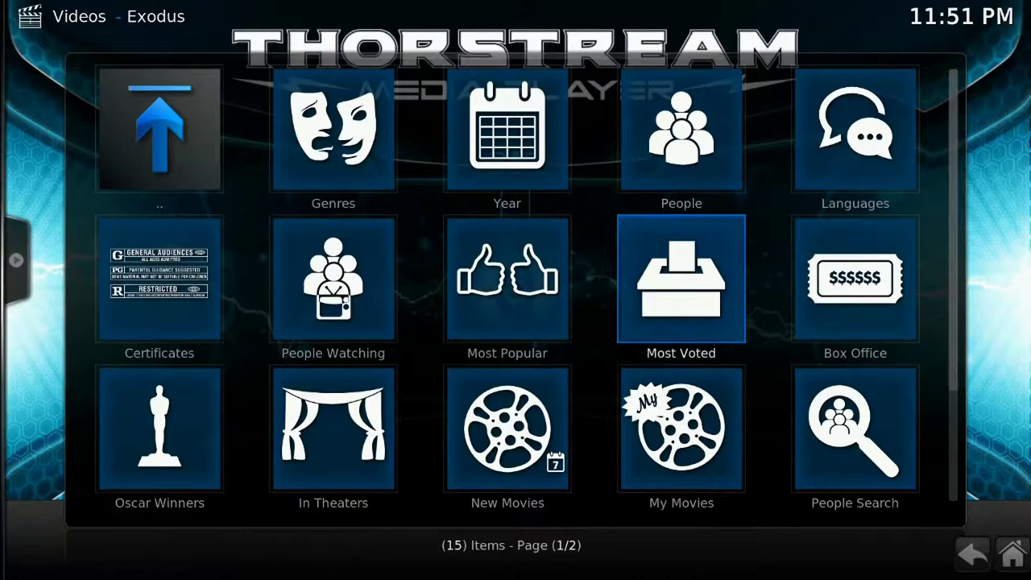
key("Left")
key("Left")
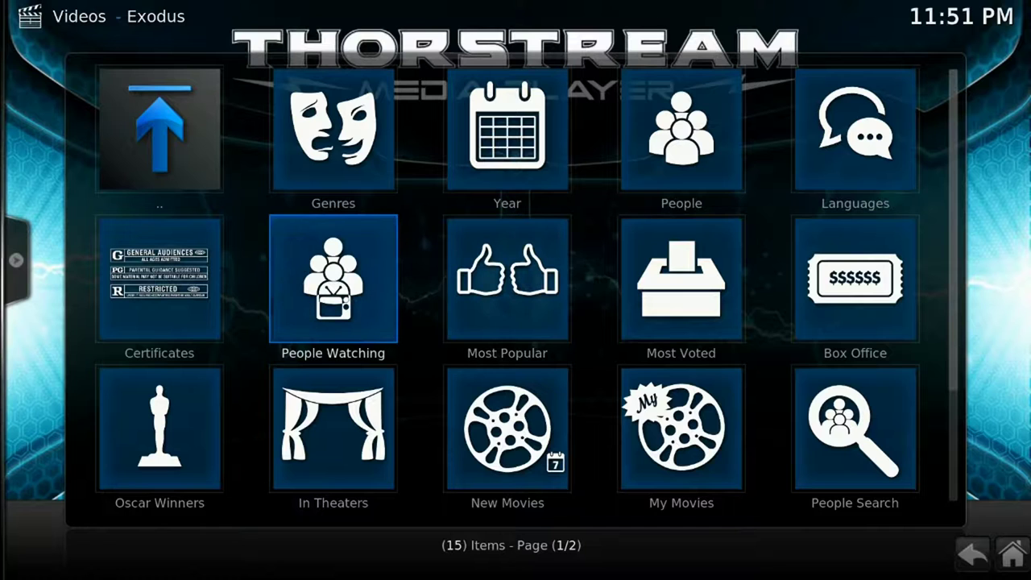
key("Return")
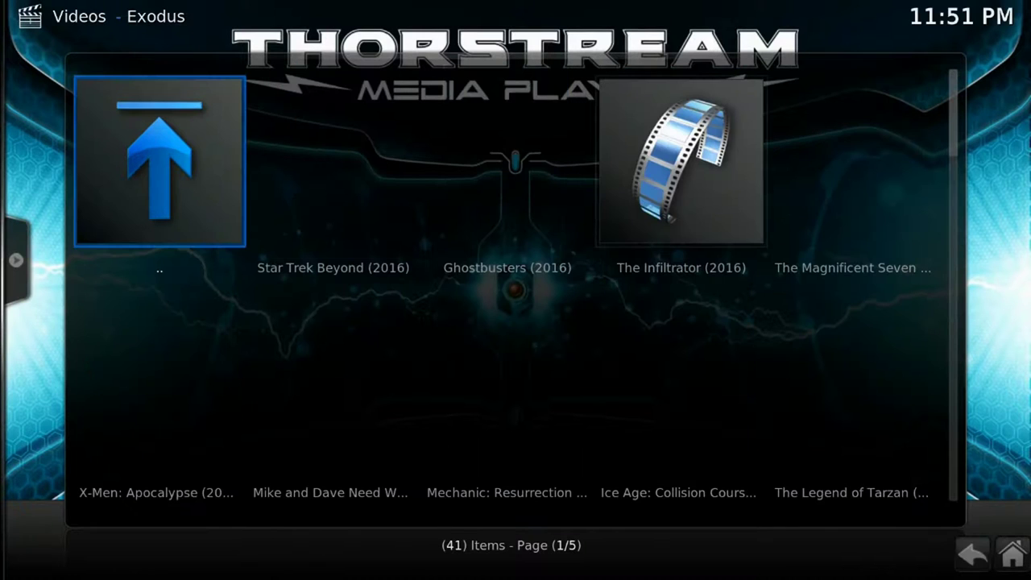
key("Down")
key("Down")
key("Down")
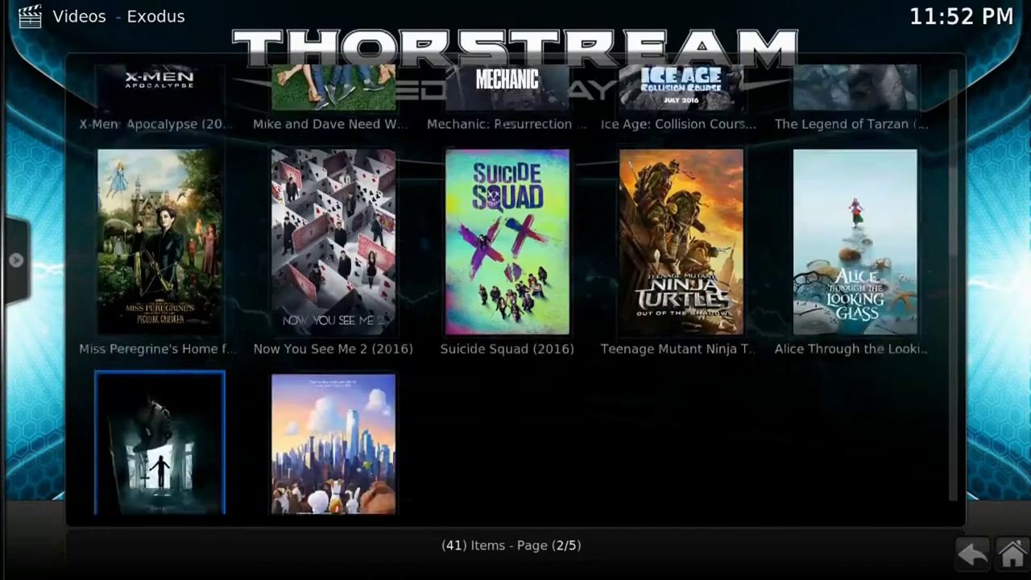
key("Up")
key("Up")
key("Right")
key("Right")
key("Down")
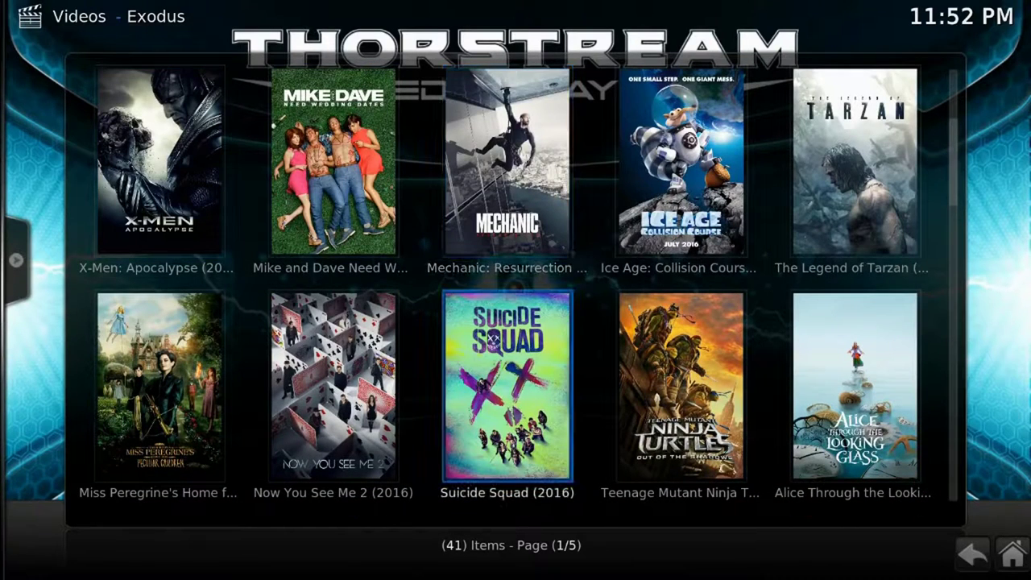
Add Suicide Squad (2016) to favourites from its options menu.
key("c")
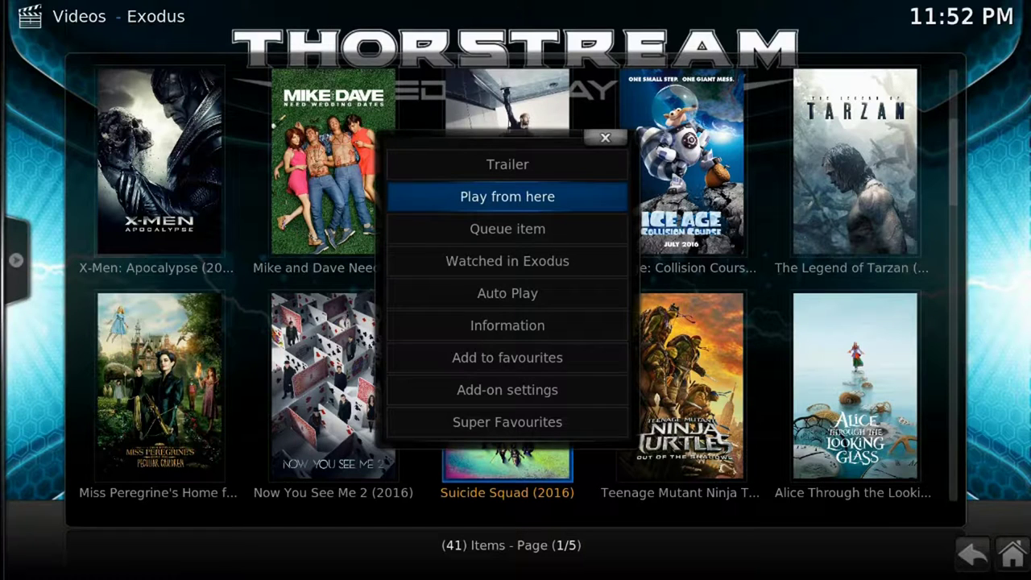
key("Up")
key("Down")
key("Up")
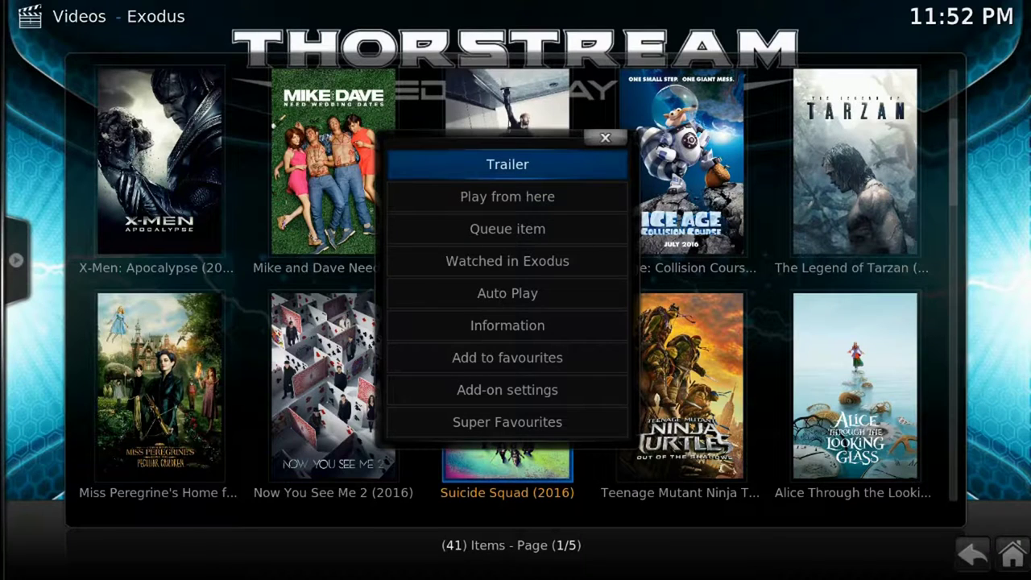
key("Down")
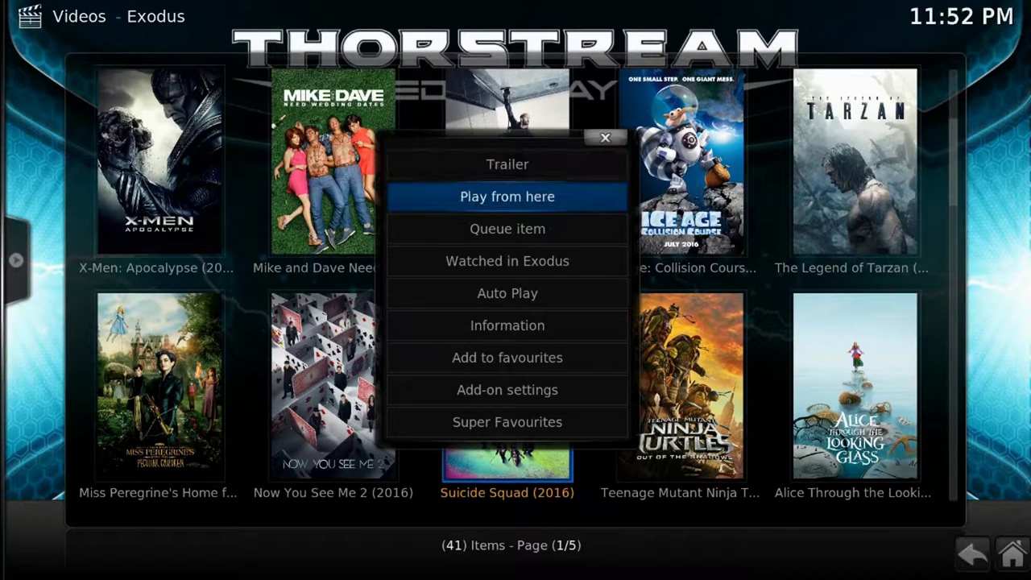
key("Down")
key("Down")
key("Down")
key("Down")
key("Down")
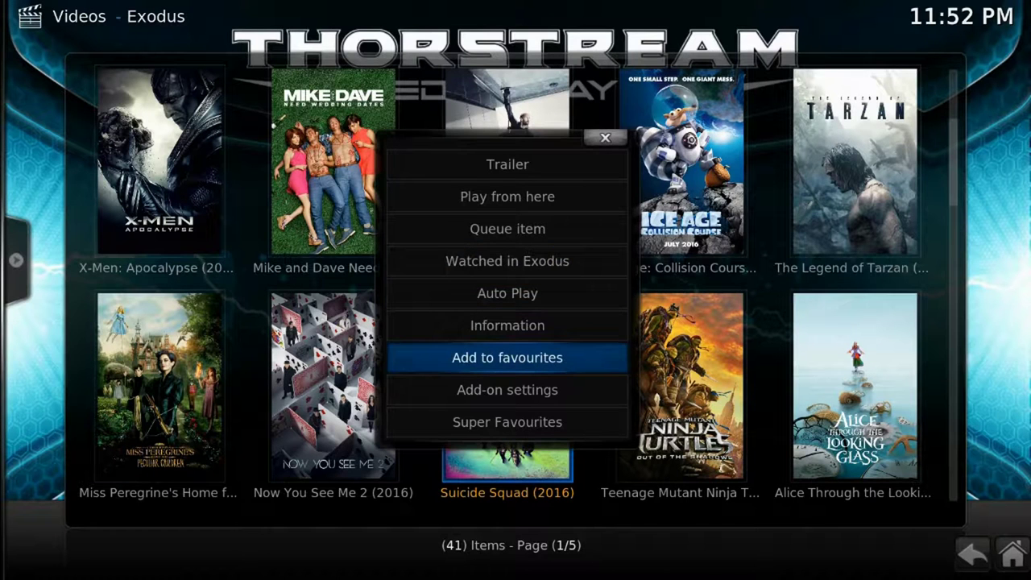
key("Return")
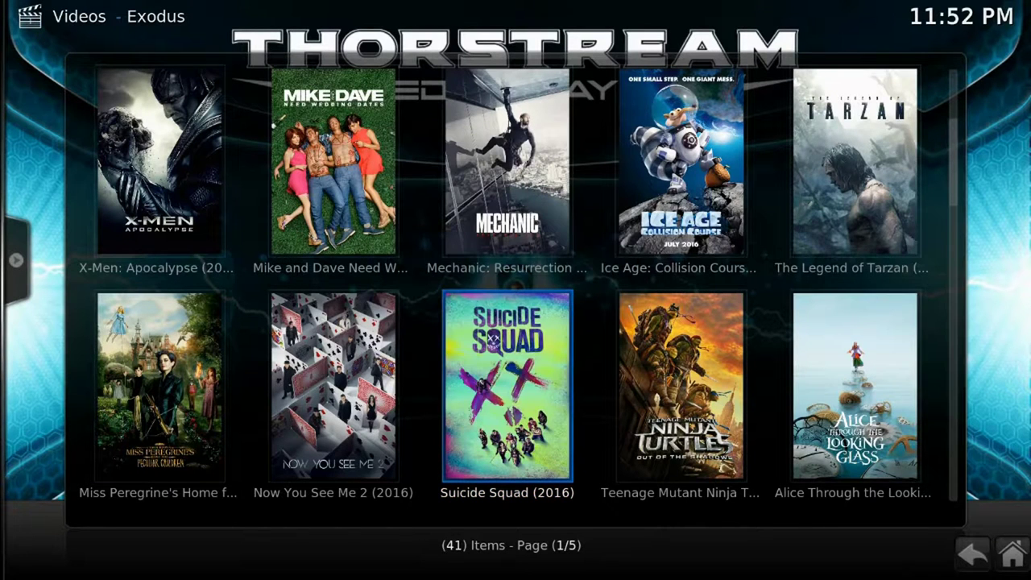
Leave Exodus for Kodi's home screen on the Sports category.
key("BackSpace")
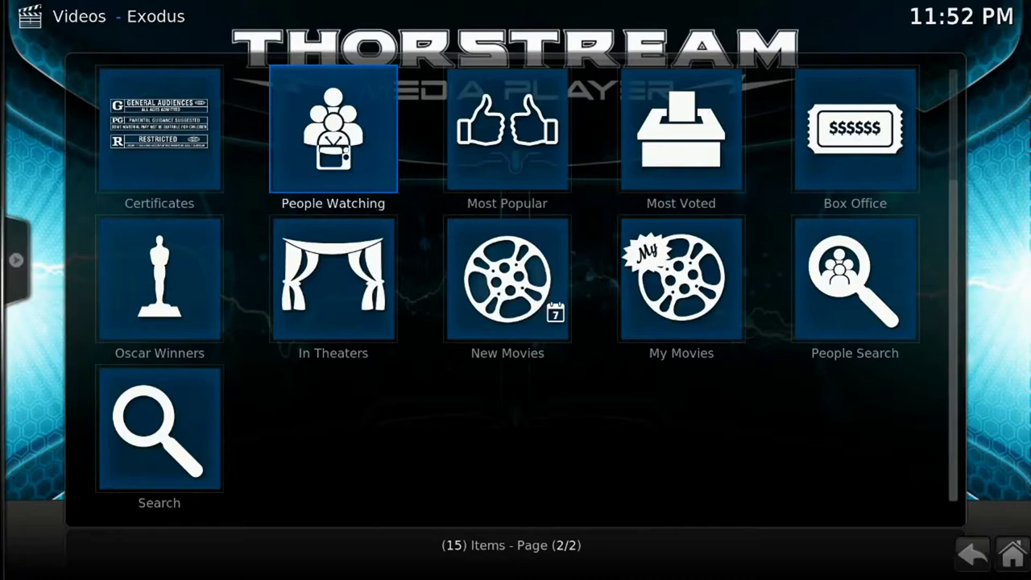
key("Escape")
key("Right")
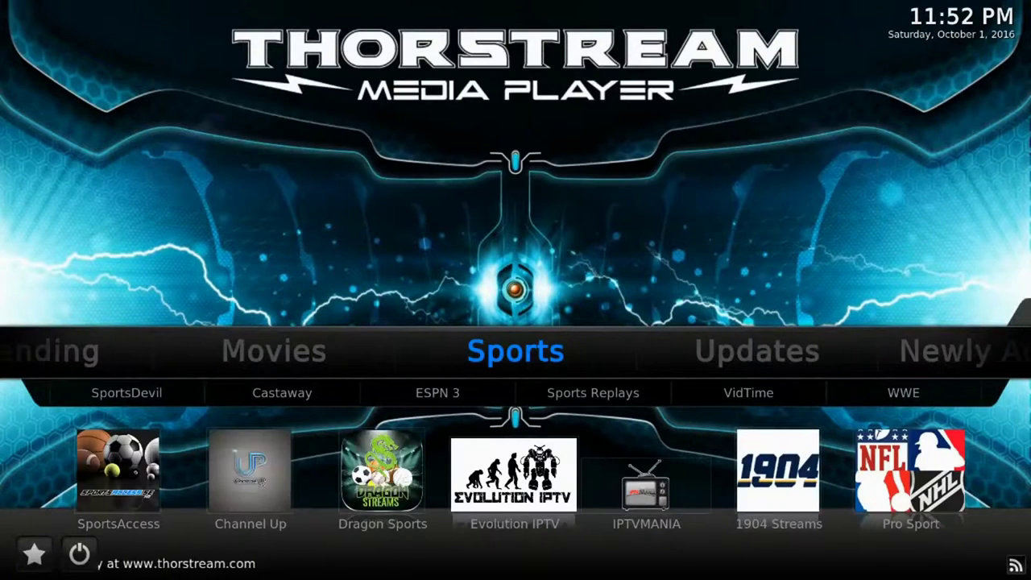
Look over the Sports shortcuts and the Updates category's Wizard 9/23 entry.
key("Down")
key("Up")
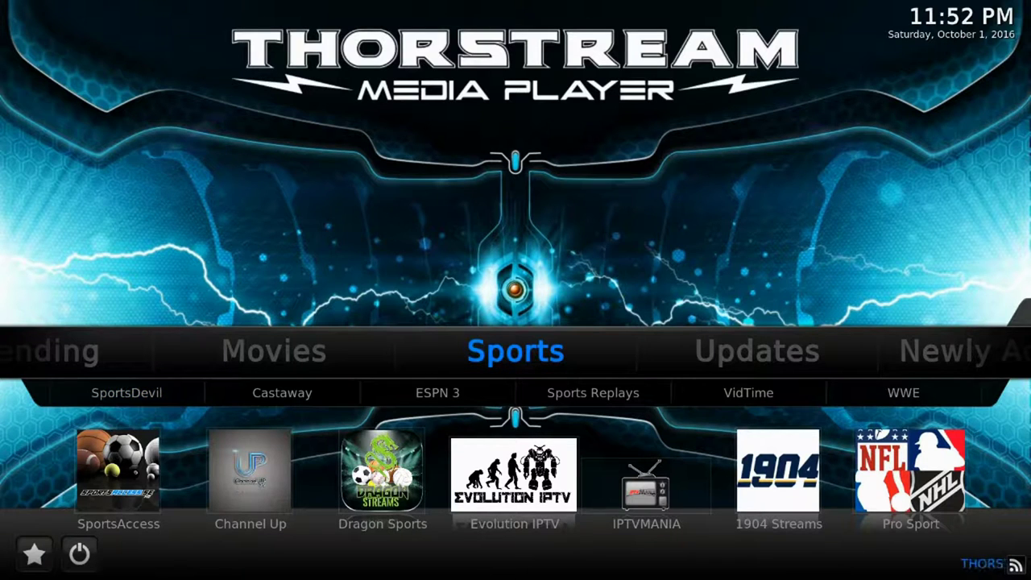
key("Right")
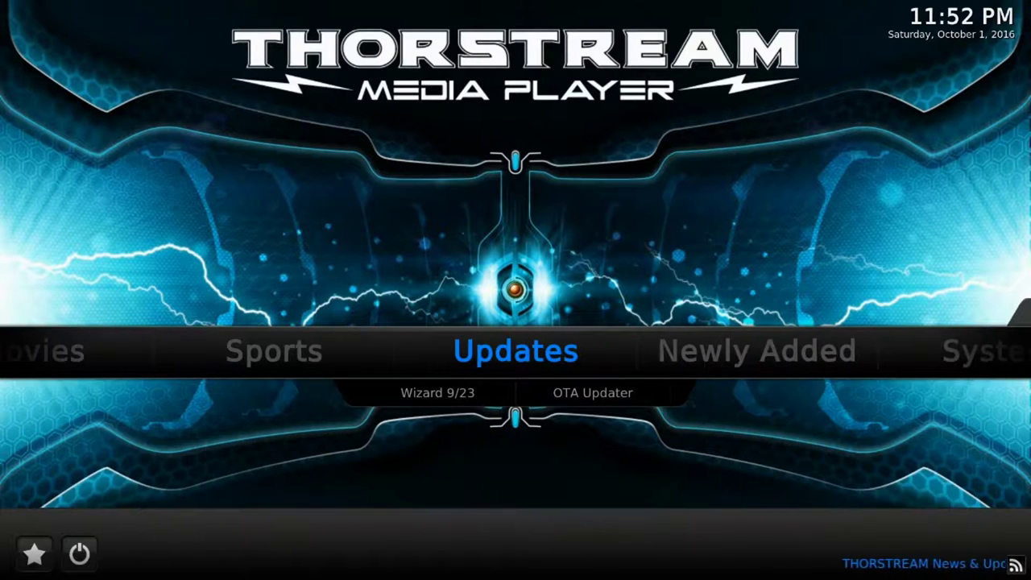
key("Down")
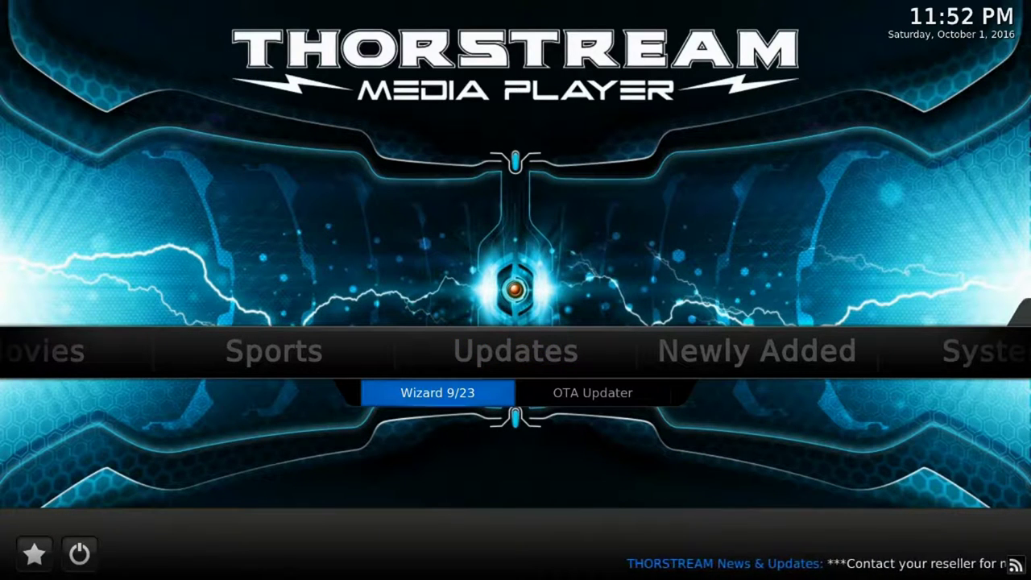
key("Up")
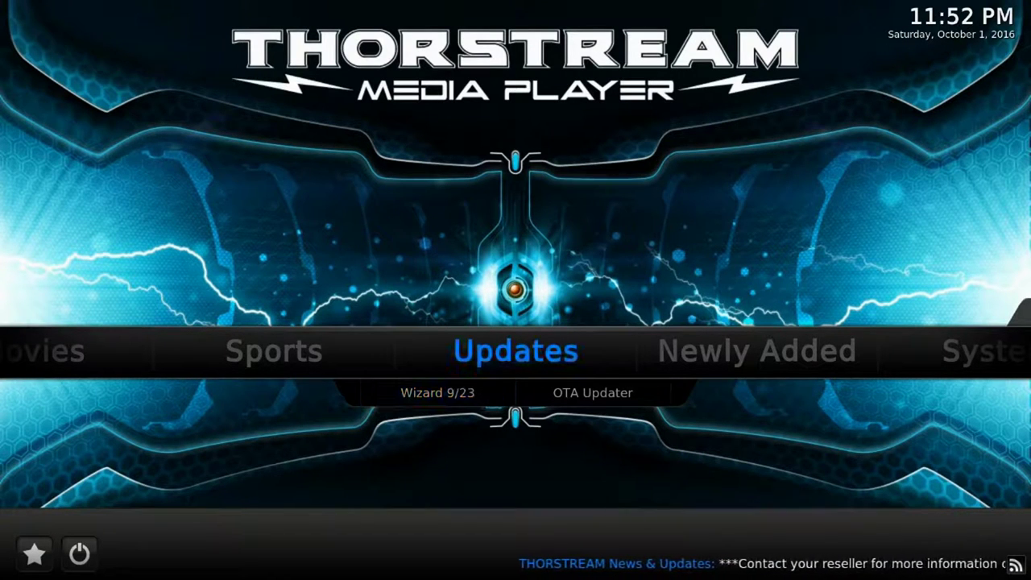
key("Right")
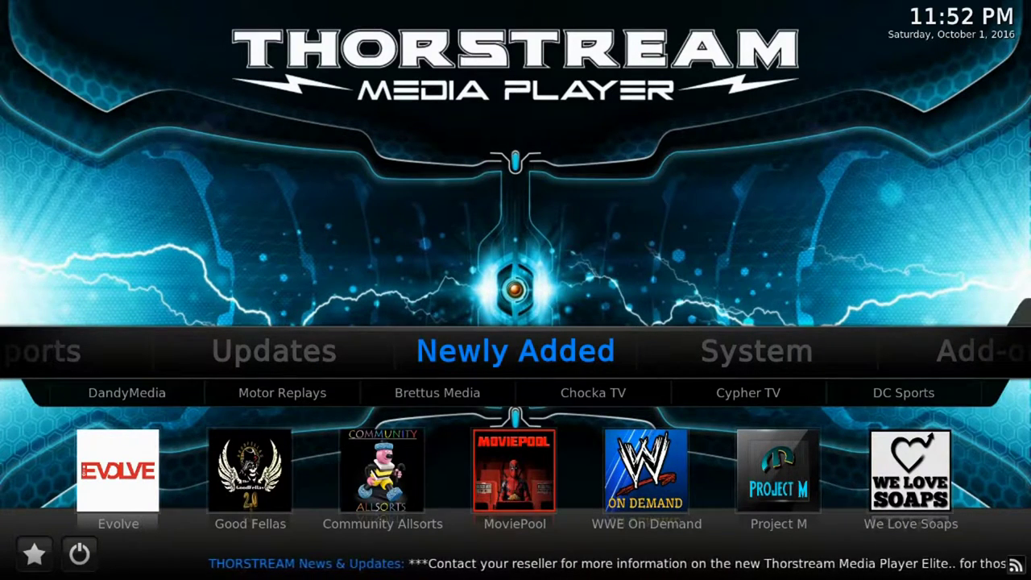
key("Left")
Move past Newly Added to System and step into its tools toward Clear Cache.
key("Right")
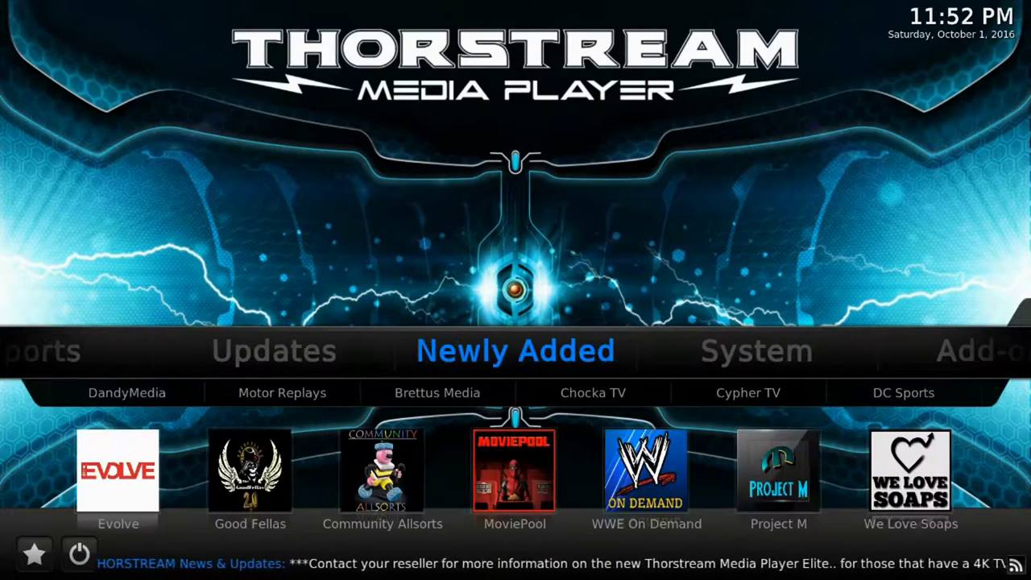
key("Down")
key("Up")
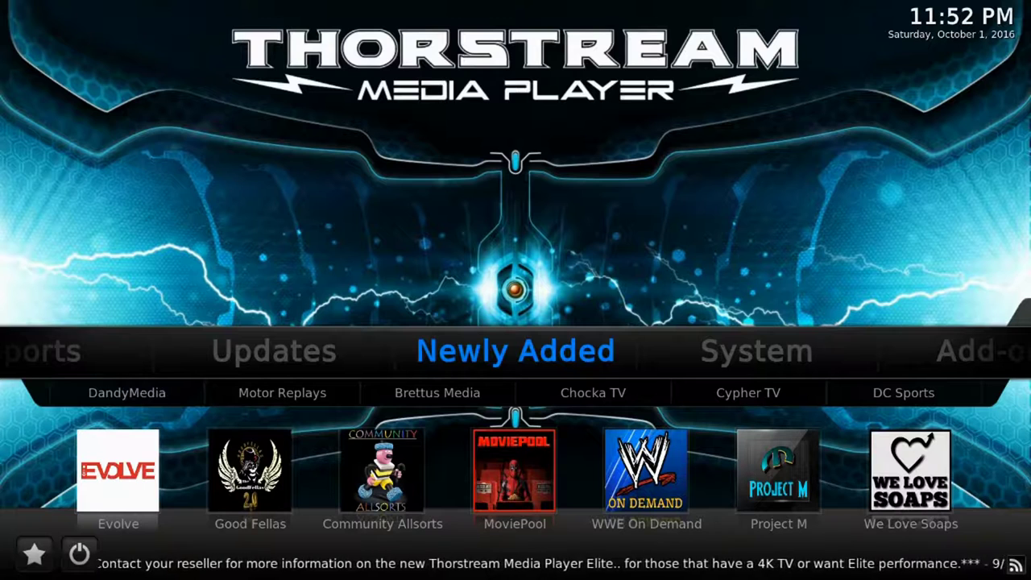
key("Down")
key("Up")
key("Right")
key("Down")
key("Left")
key("Left")
key("Left")
key("Left")
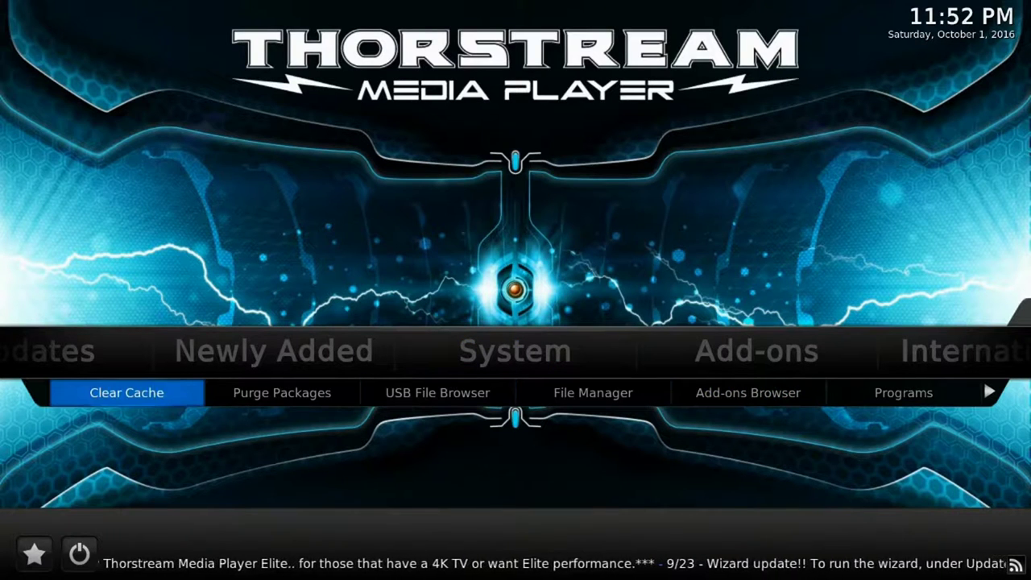
Move from the System tools to Add-ons and open the grid of 188 installed add-ons.
key("Right")
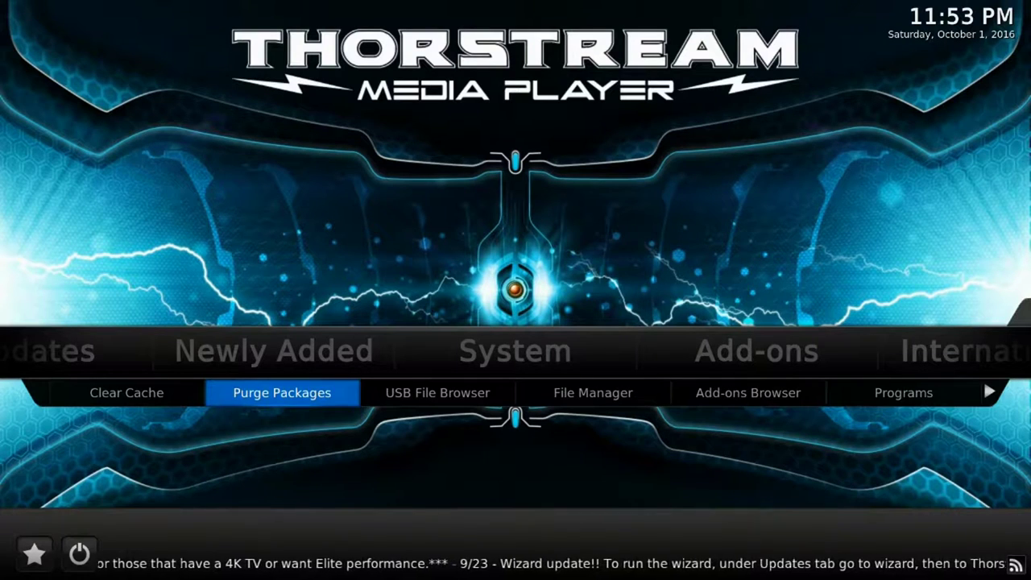
key("Up")
key("Right")
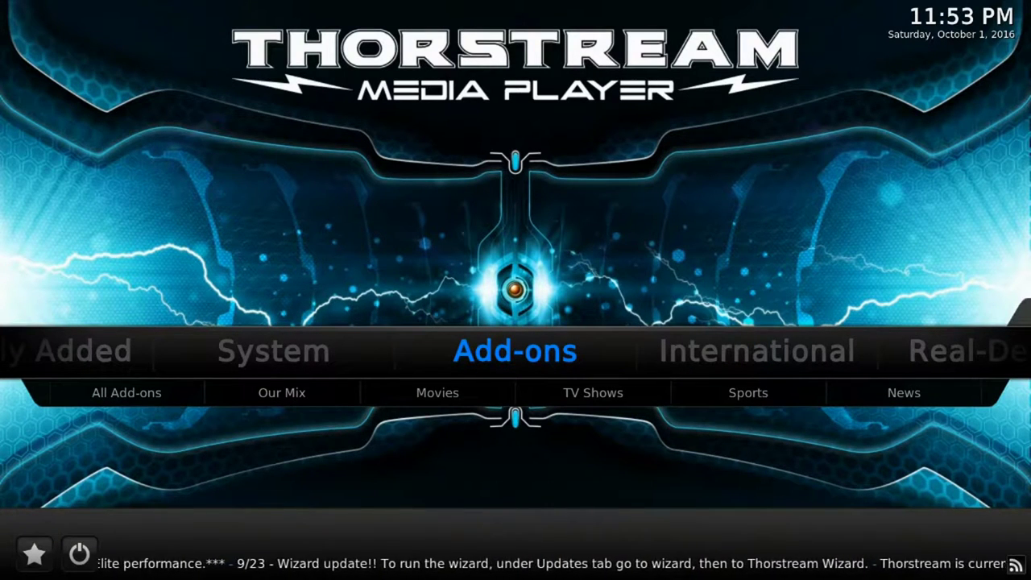
key("Return")
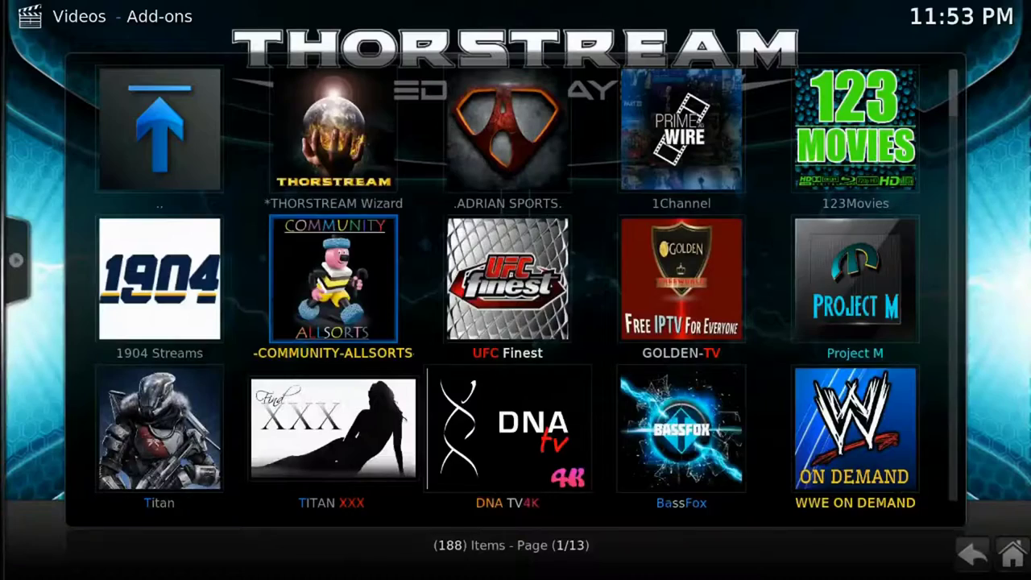
Page down the add-ons grid to Dramanice, then return home to International.
key("Down")
key("Down")
key("Down")
key("Down")
key("Down")
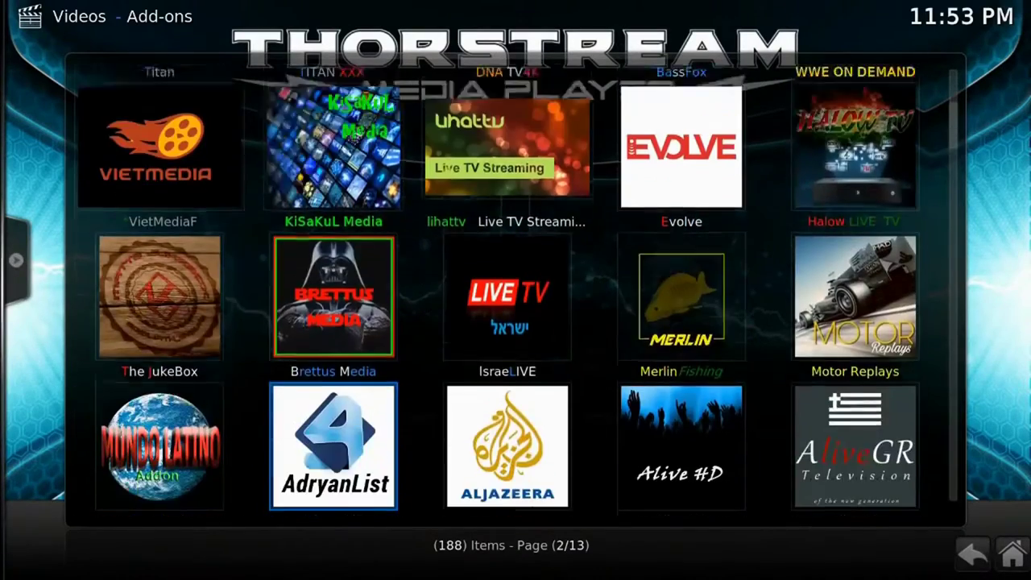
key("Down")
key("Down")
key("Down")
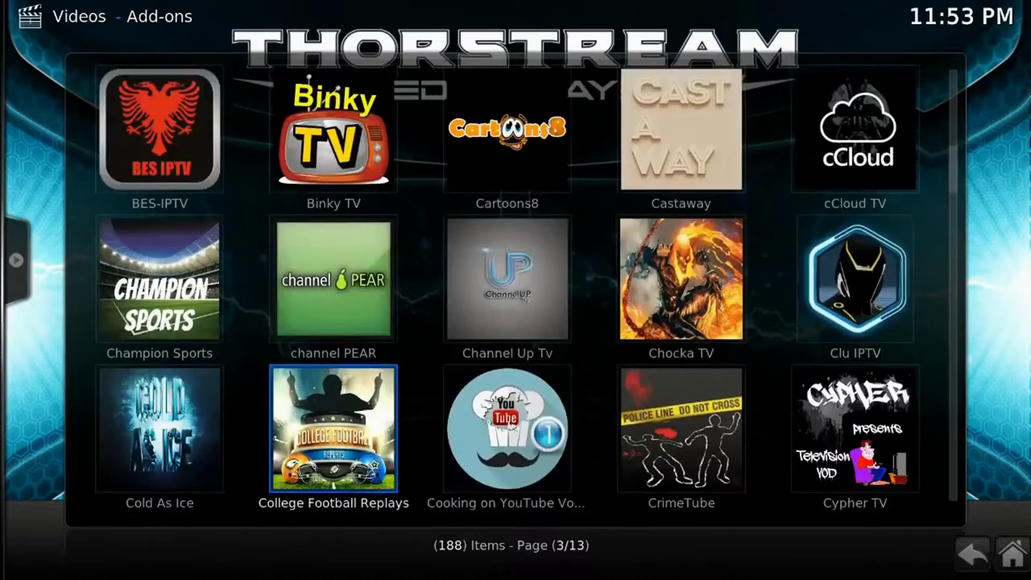
key("Down")
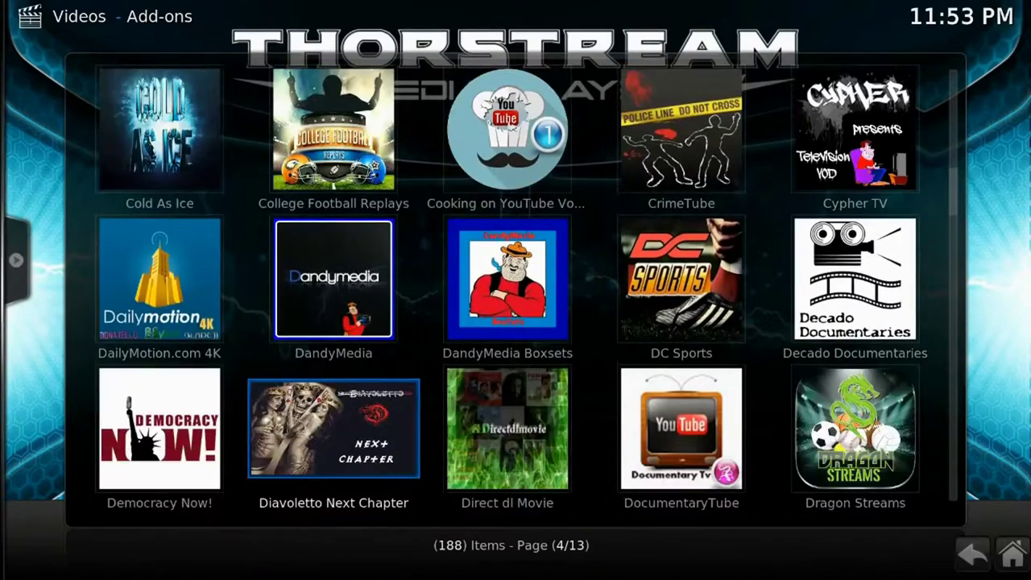
key("Down")
key("Down")
key("Down")
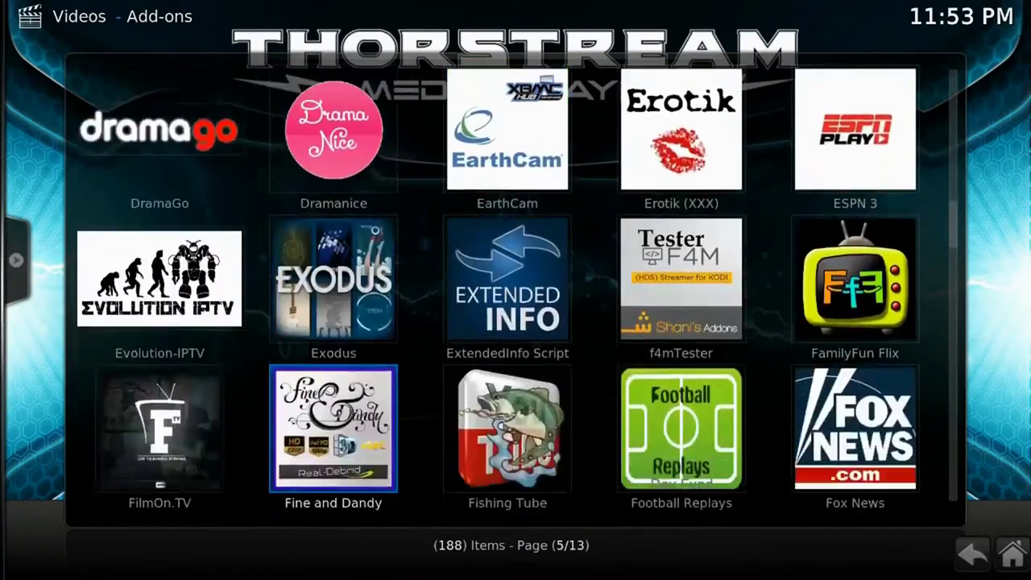
key("Escape")
key("Right")
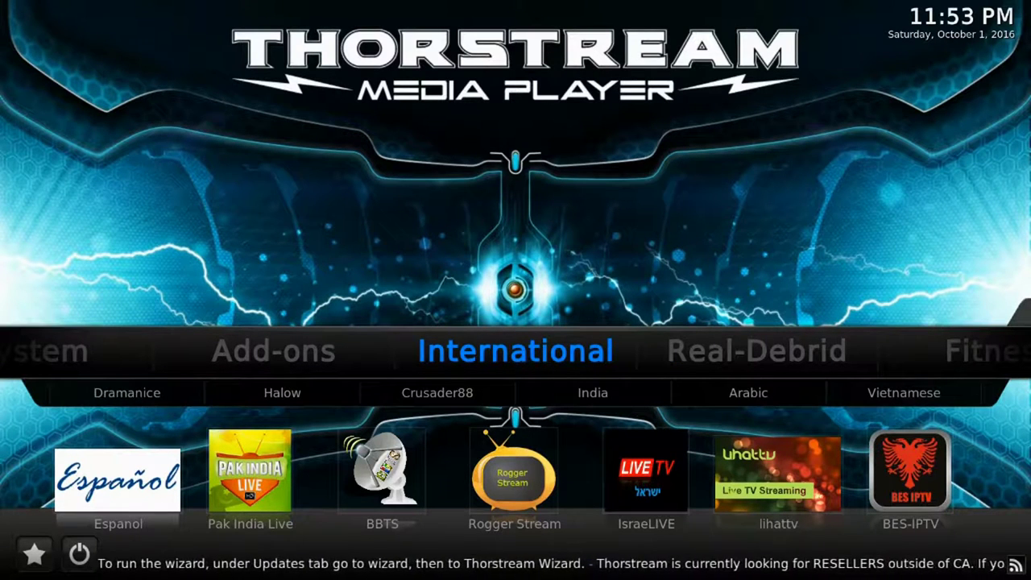
Move from International to Real-Debrid and check its Authorize option.
key("Down")
key("Up")
key("Right")
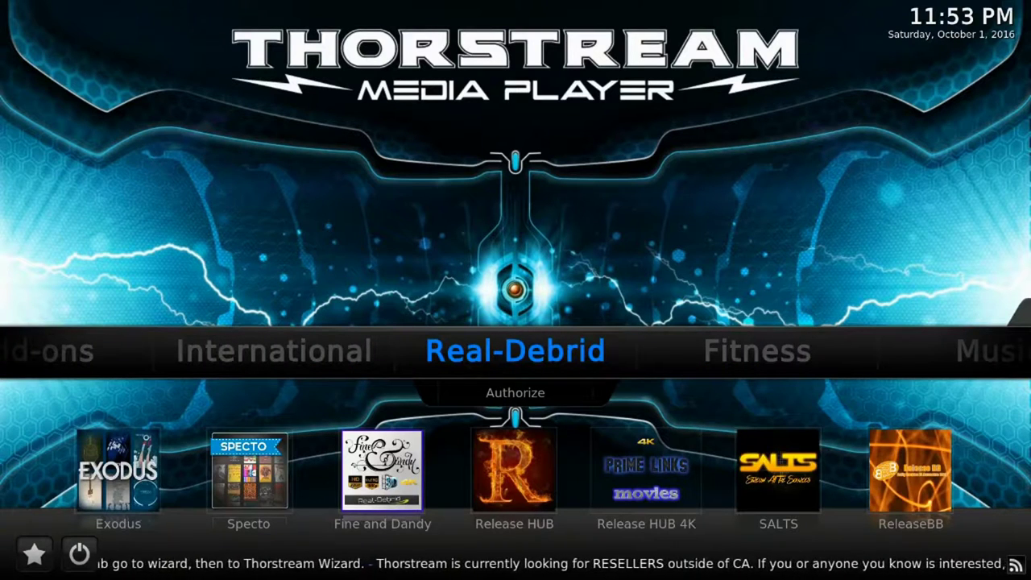
key("Down")
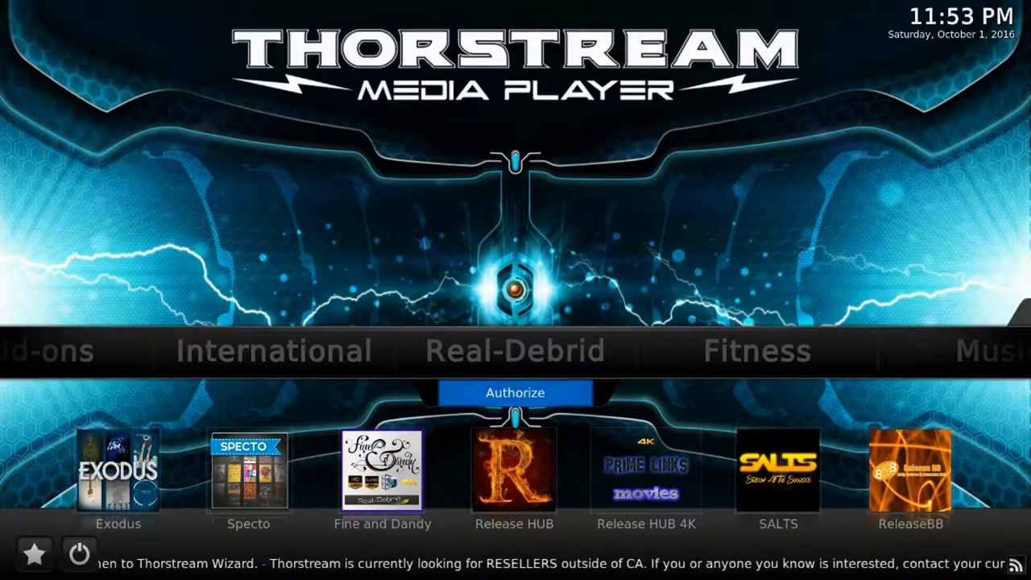
key("Down")
key("Up")
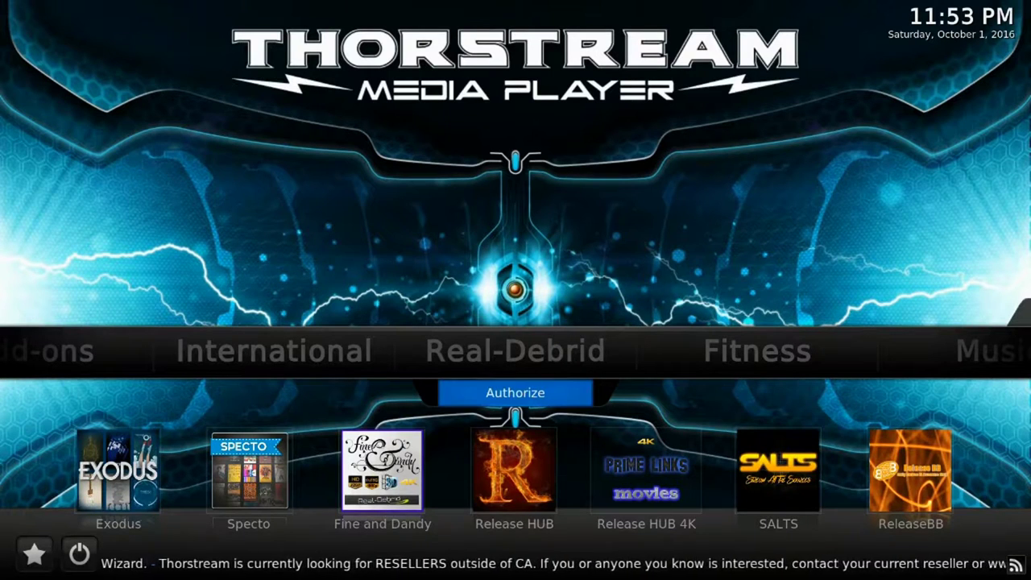
Browse the Real-Debrid add-ons Release HUB, Release HUB 4K and ReleaseBB, then back to the heading.
key("Down")
key("Right")
key("Right")
key("Right")
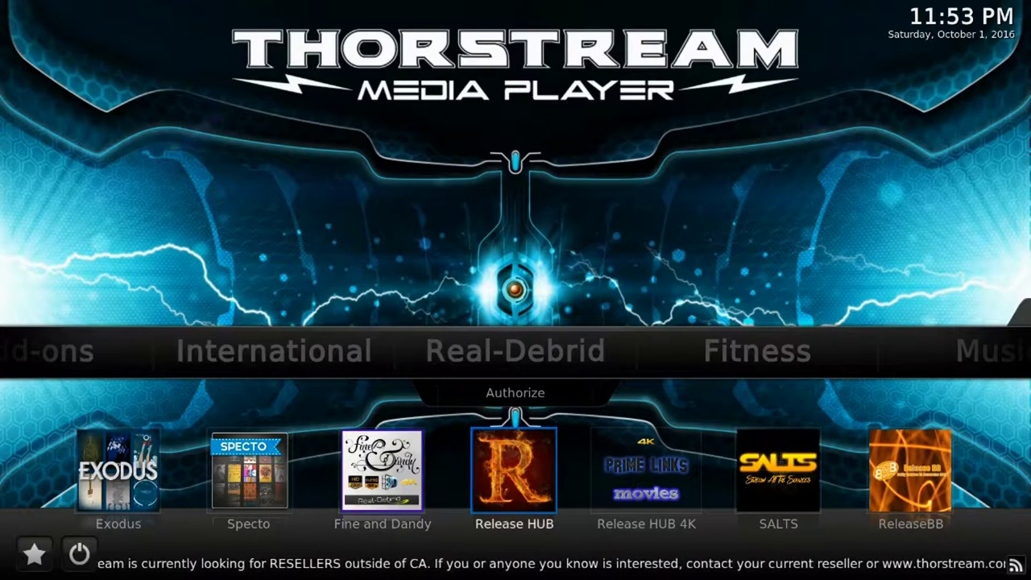
key("Up")
key("Down")
key("Right")
key("Right")
key("Right")
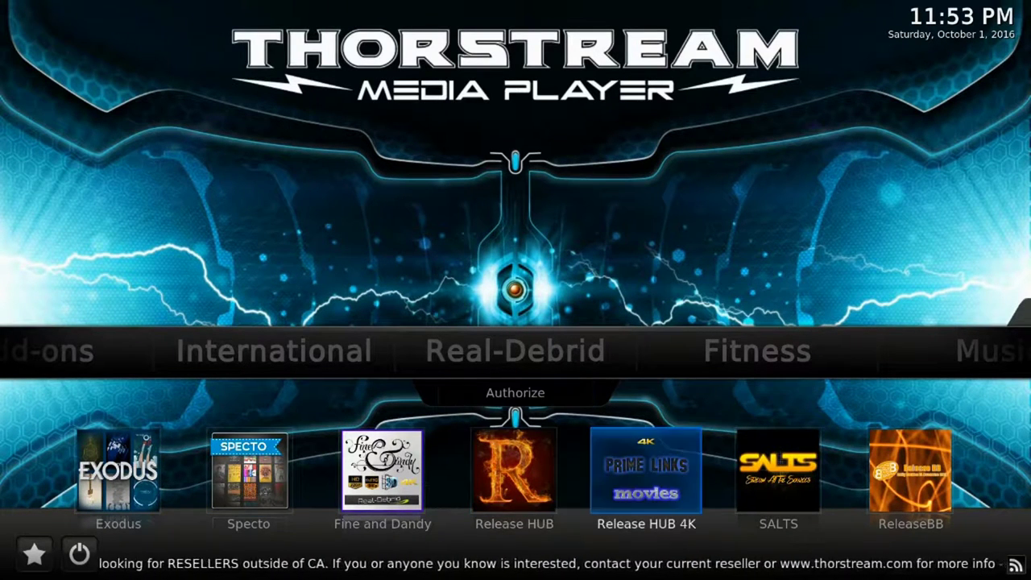
key("Left")
key("Left")
key("Up")
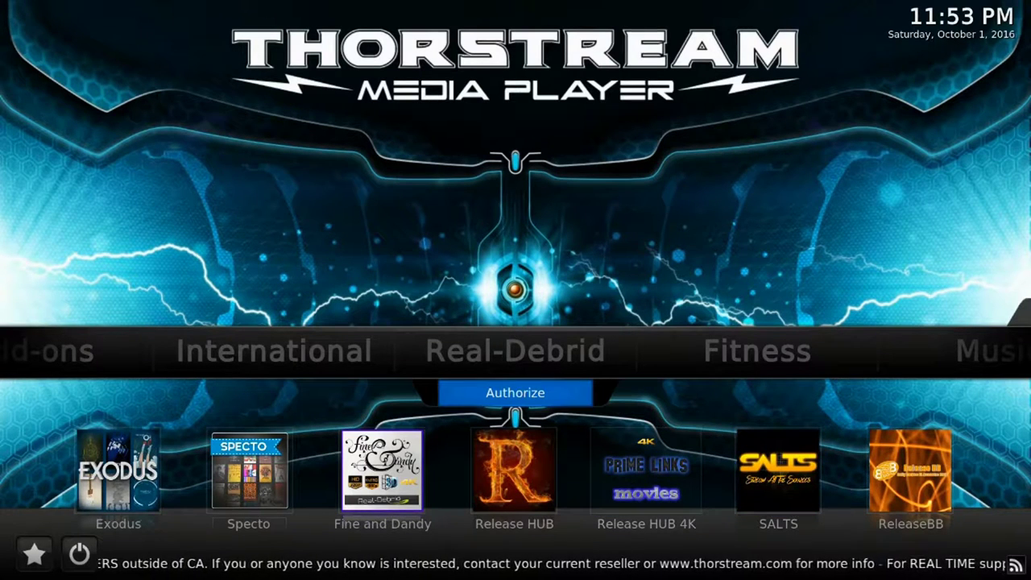
key("Up")
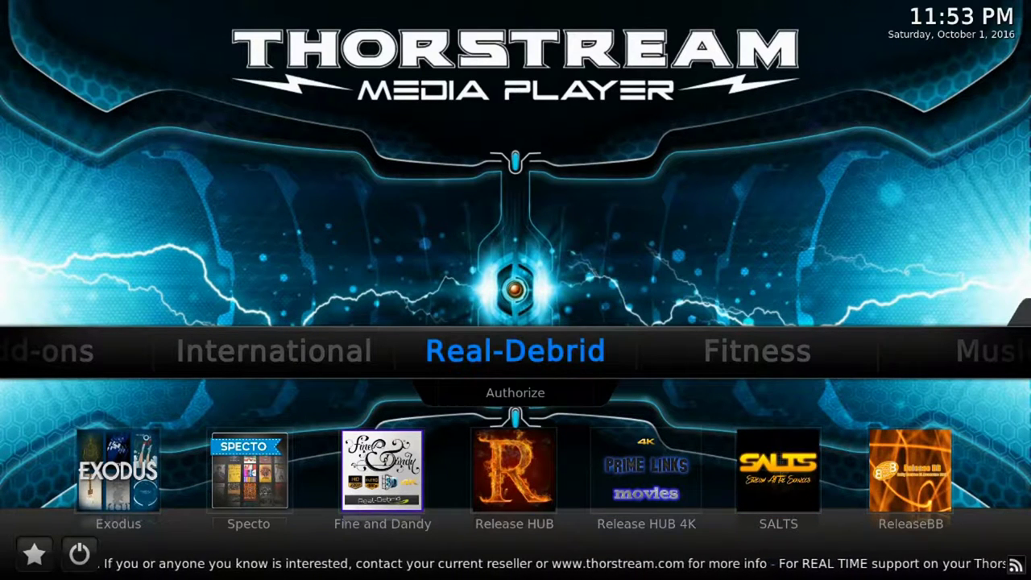
Step the home menu through Fitness, Music and Kids on to Premium.
key("Right")
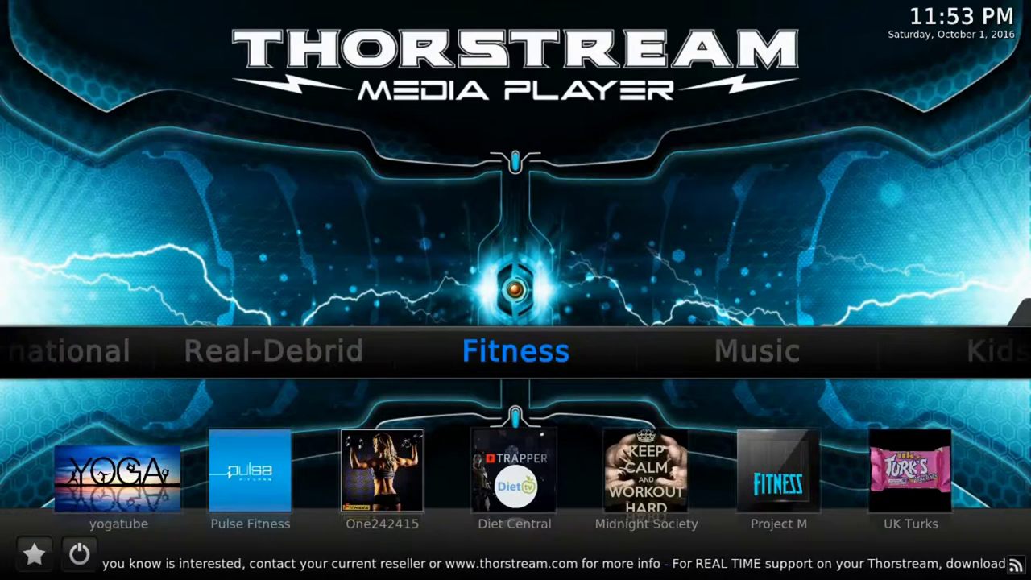
key("Right")
key("Right")
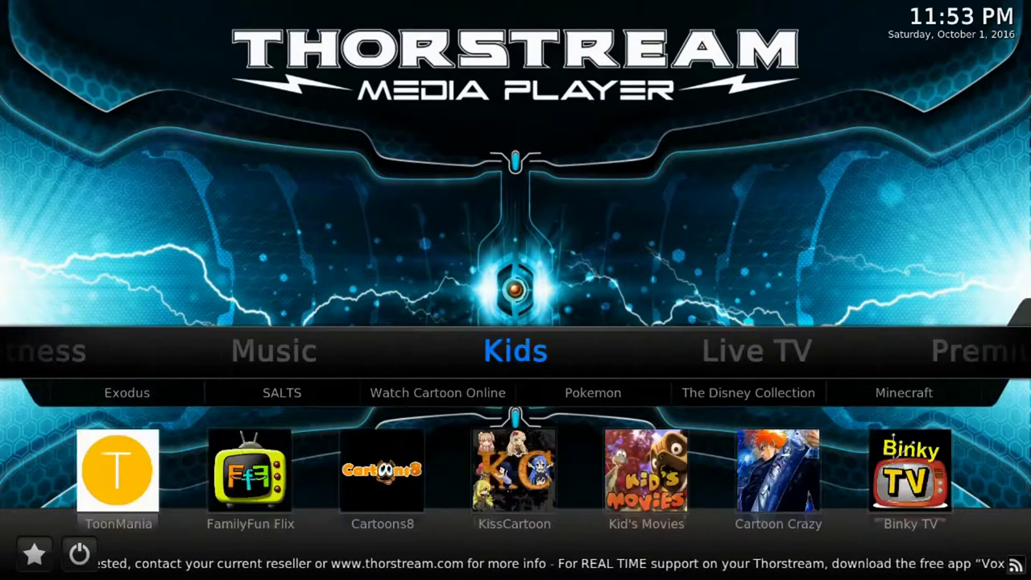
key("Right")
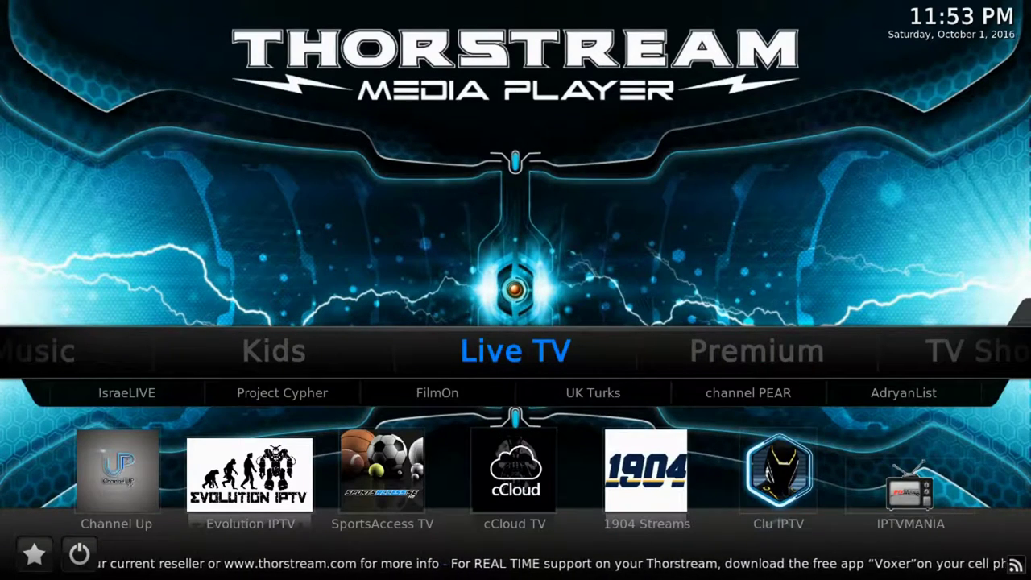
key("Right")
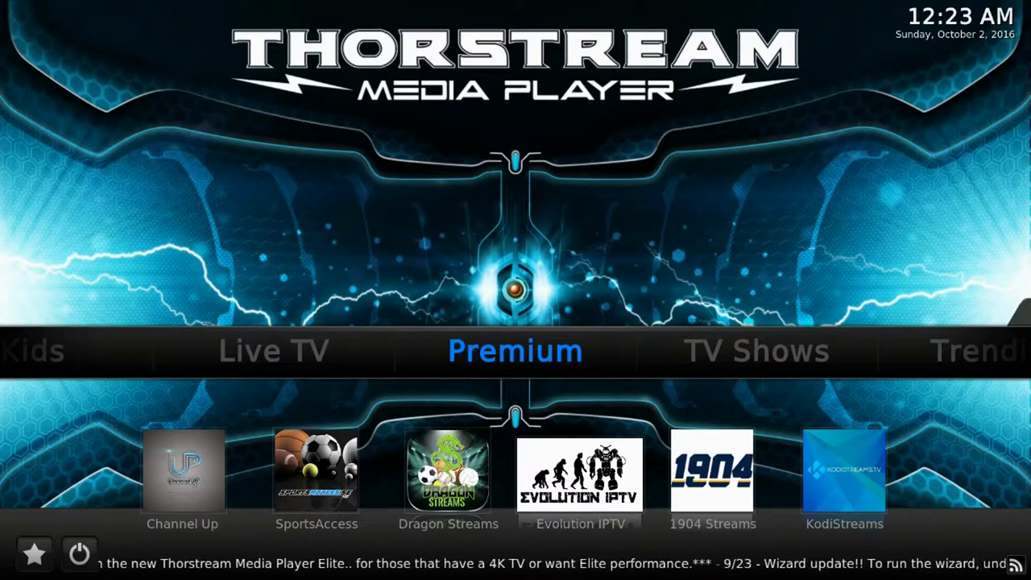
Open SportsAccess from Premium, scroll its sports events to the F1 listings, then leave.
key("Down")
key("Right")
key("Return")
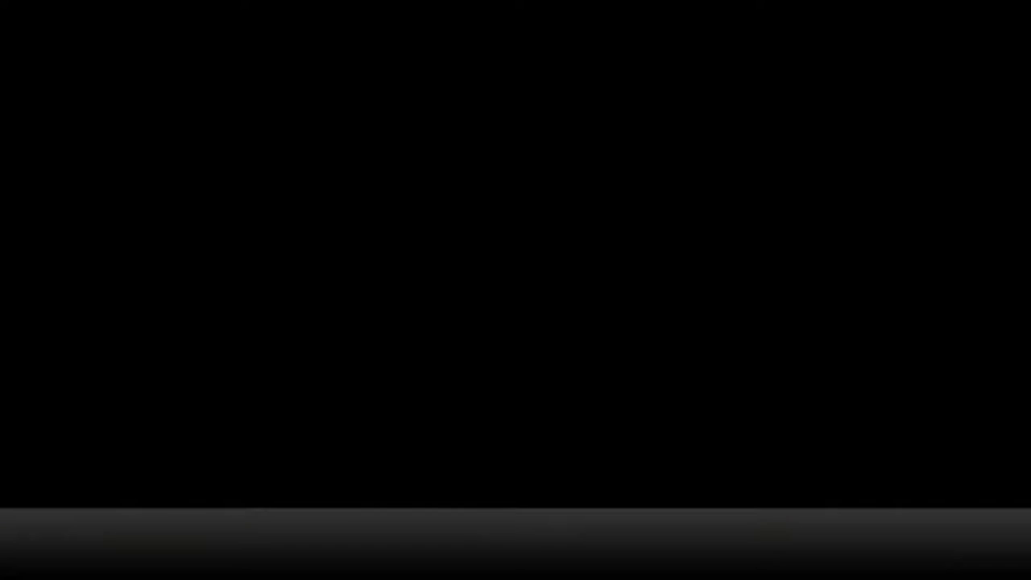
key("Down")
key("Down")
key("Down")
key("Down")
key("Down")
key("Down")
key("Down")
key("Down")
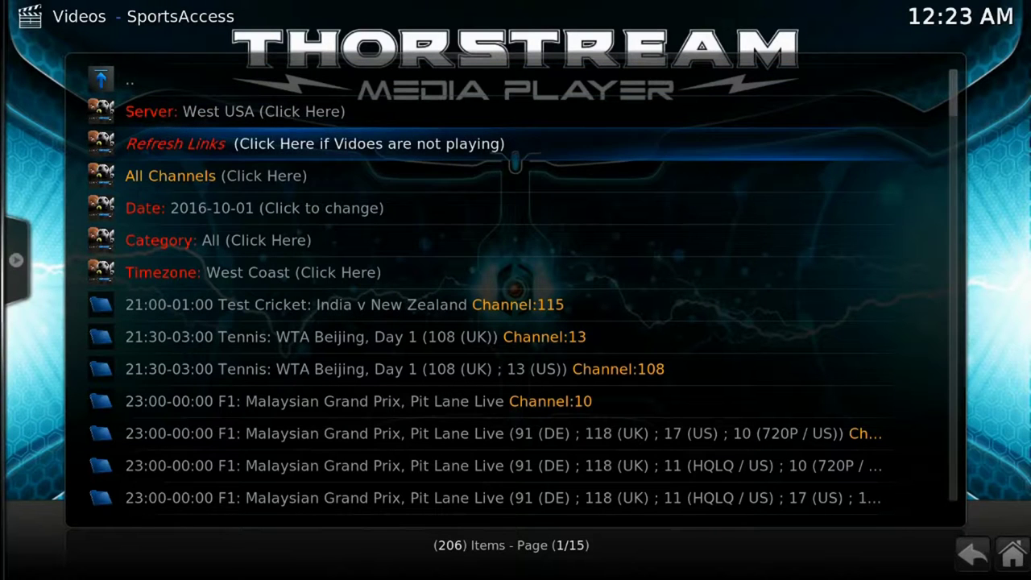
key("Down")
key("Down")
key("Down")
key("Down")
key("Down")
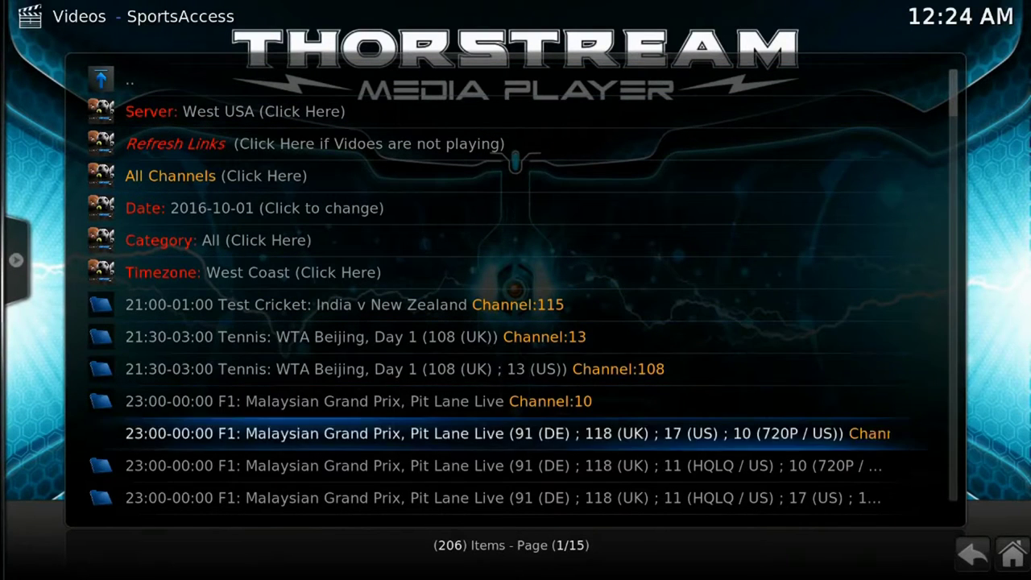
key("Escape")
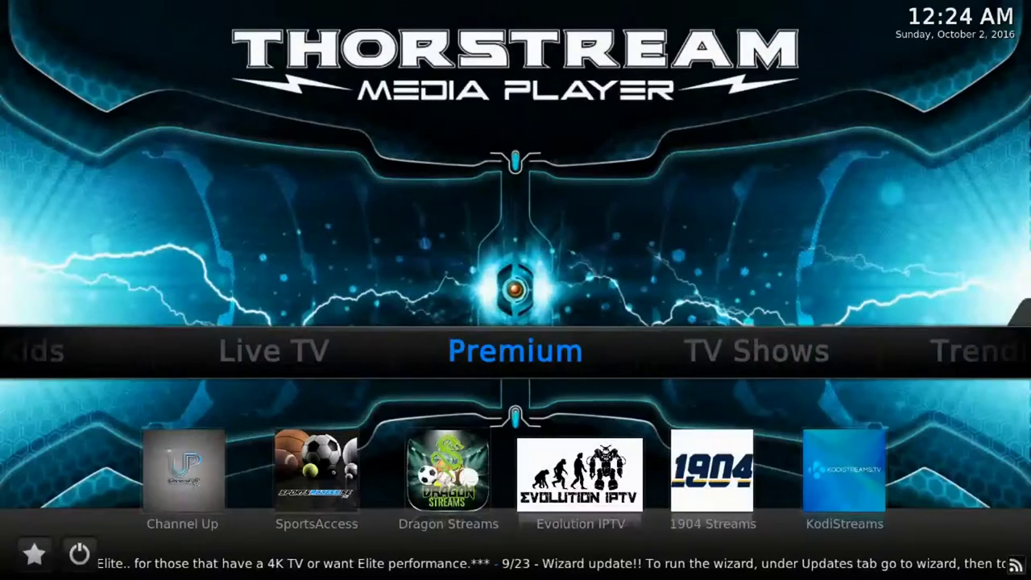
Go to the TV Shows shelf and open Exodus's TV categories.
key("Right")
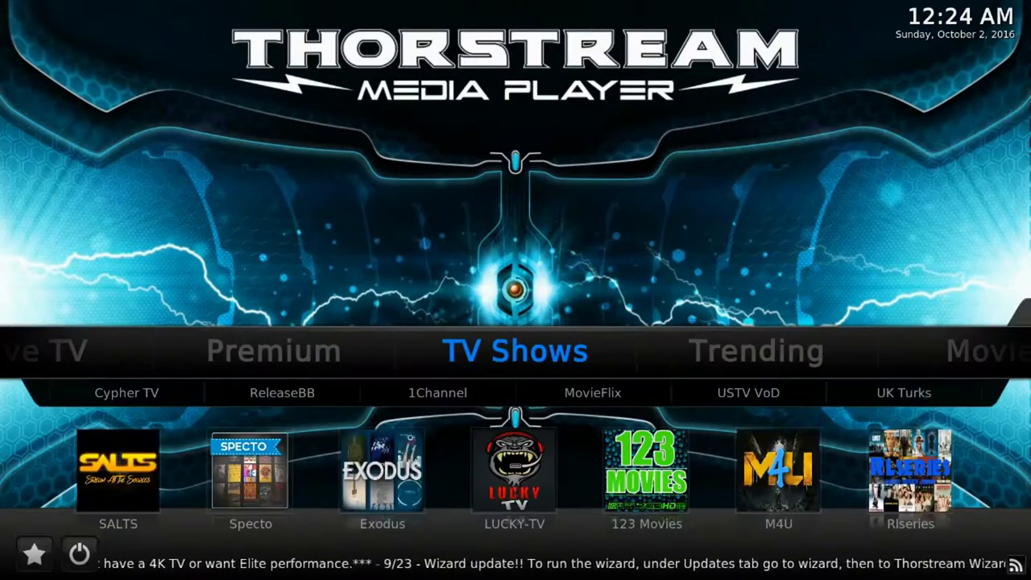
key("Down")
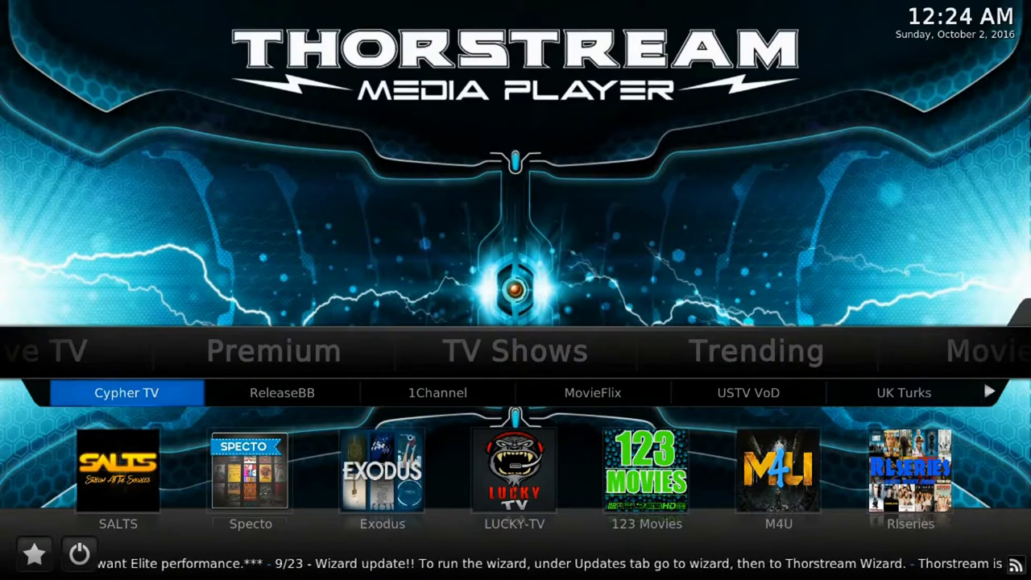
key("Down")
key("Right")
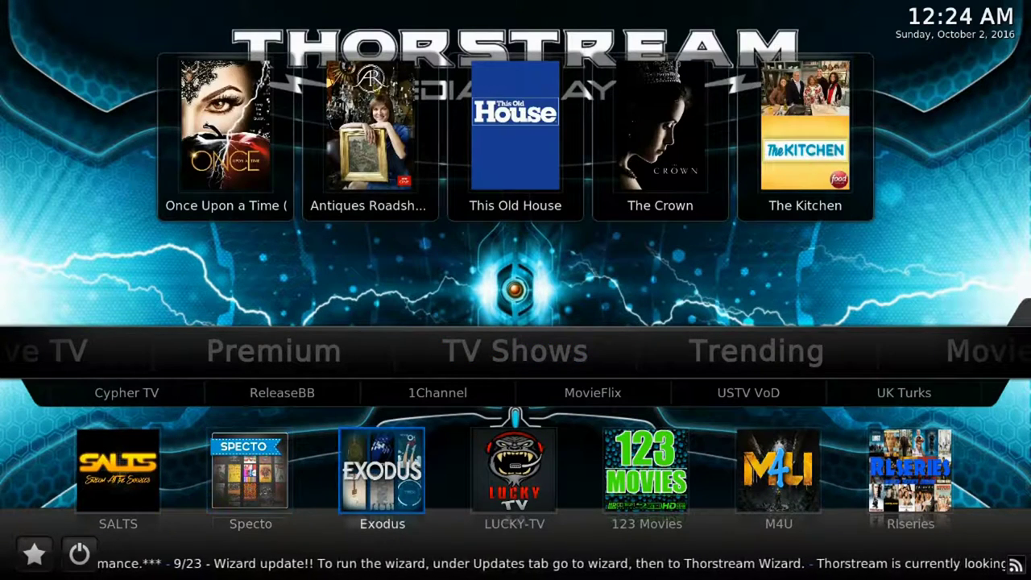
key("Return")
key("Right")
key("Right")
key("Right")
key("Right")
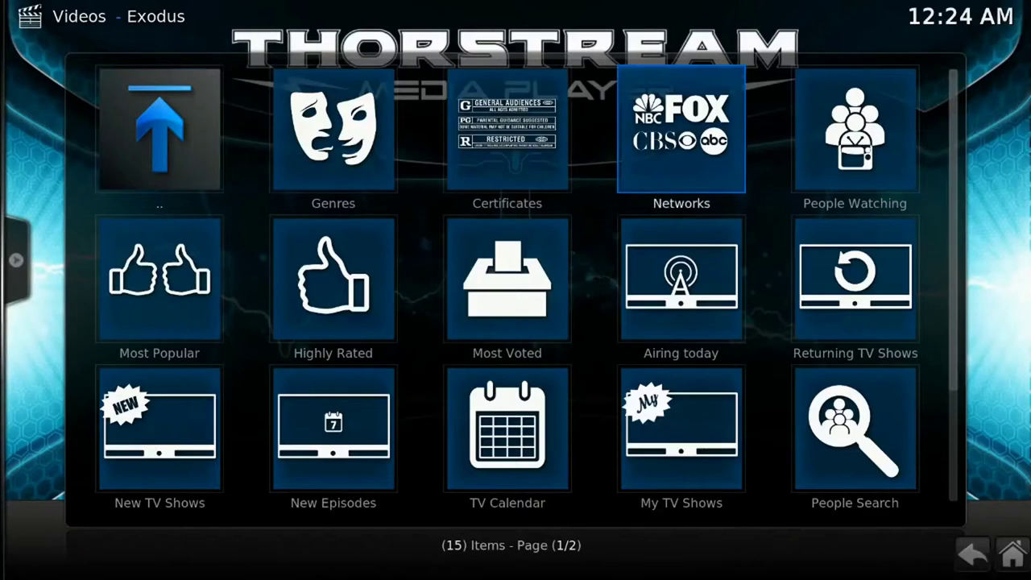
Open People Watching shows and go into Ray Donovan's Season 4.
key("Return")
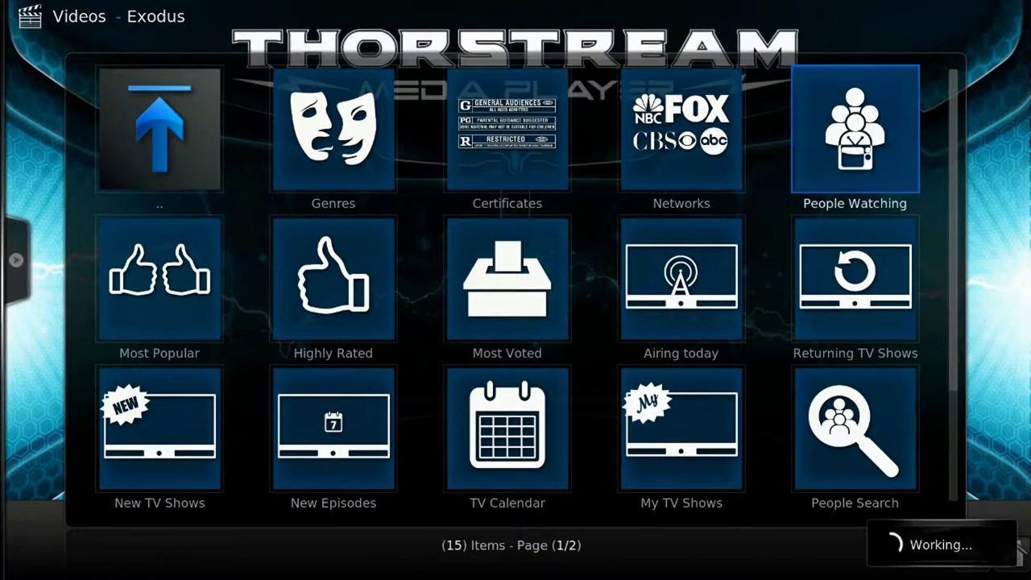
key("Down")
key("Up")
key("Return")
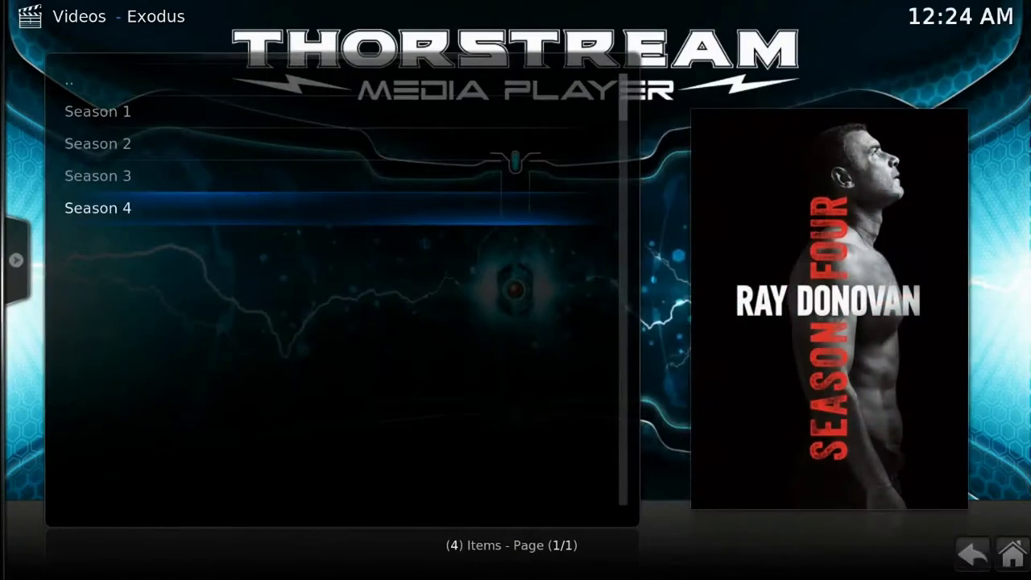
key("Return")
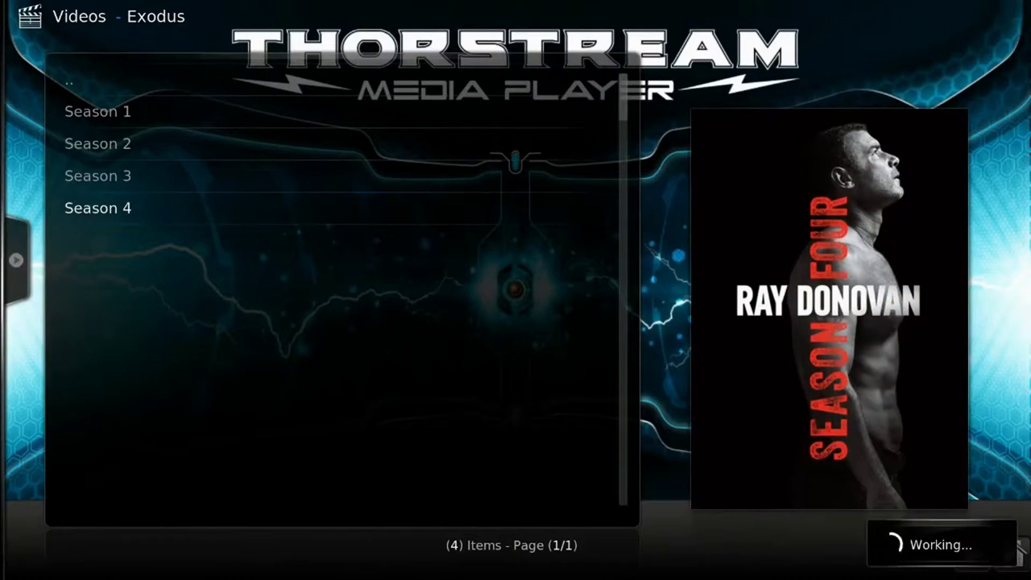
Scroll Season 4 episodes from 4x05 to 4x12 Rattus Rattus, then back to the posters.
key("Down")
key("Down")
key("Down")
key("Down")
key("Down")
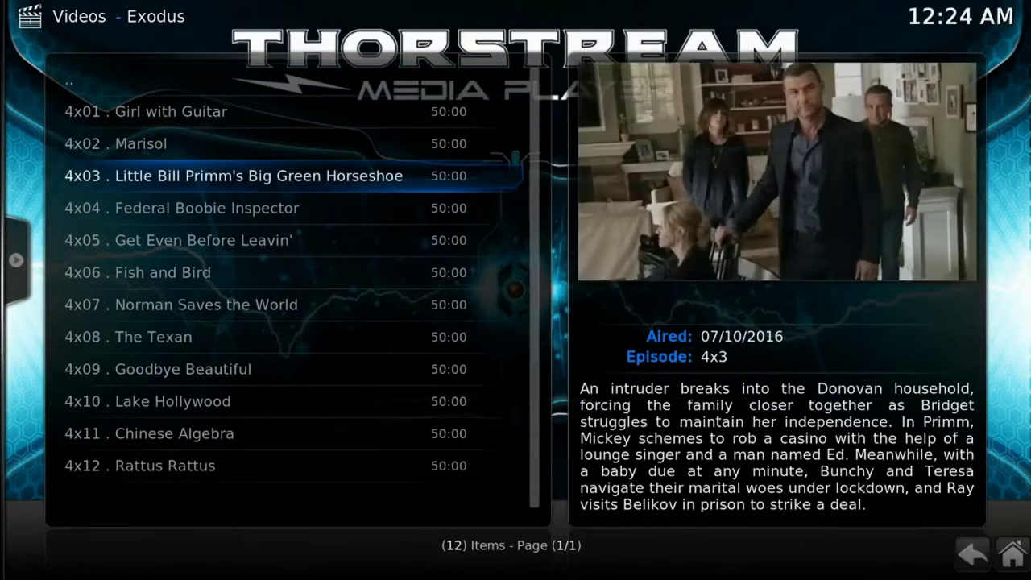
key("Down")
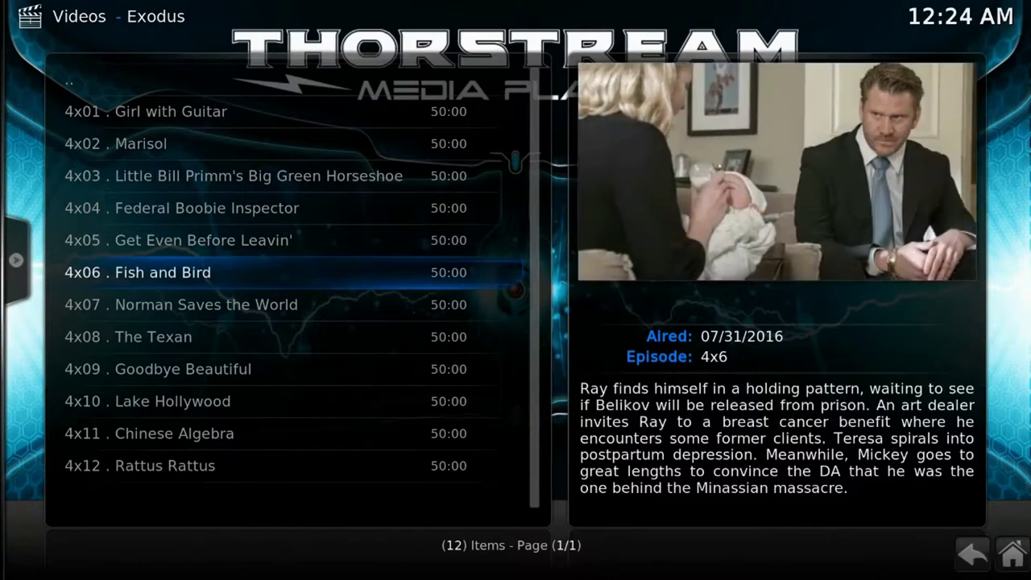
key("Down")
key("Down")
key("Down")
key("Down")
key("Down")
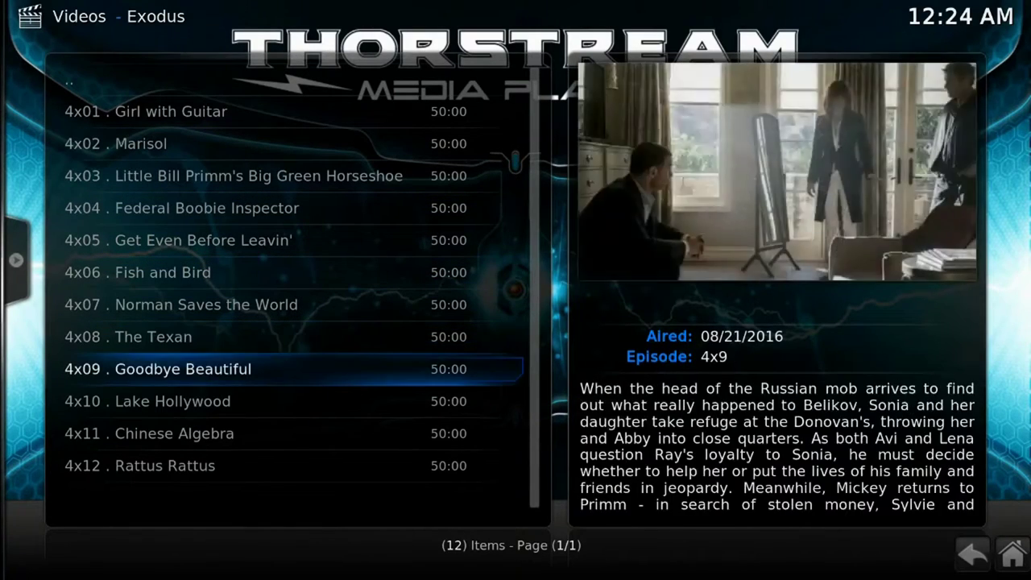
key("Down")
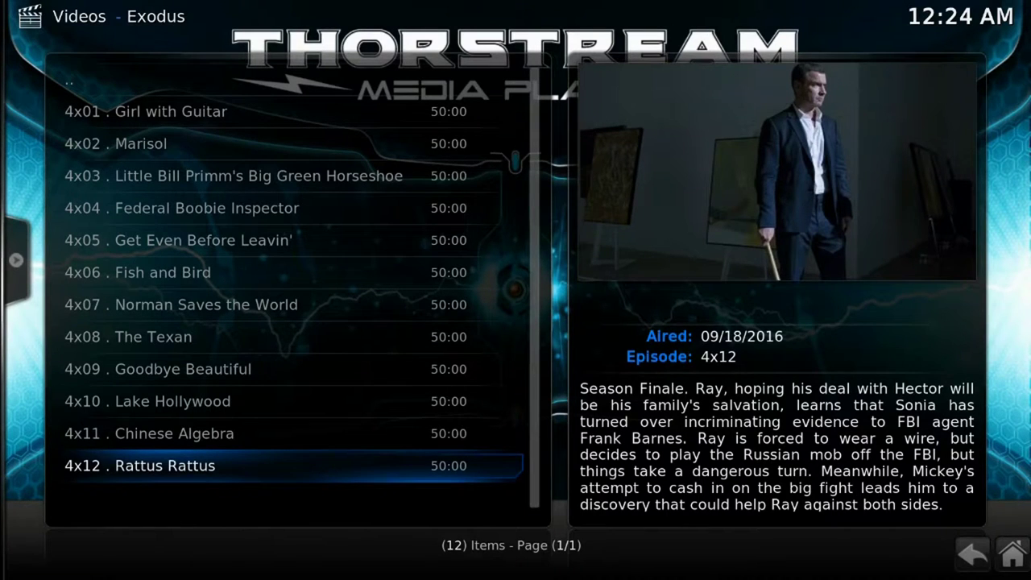
key("BackSpace")
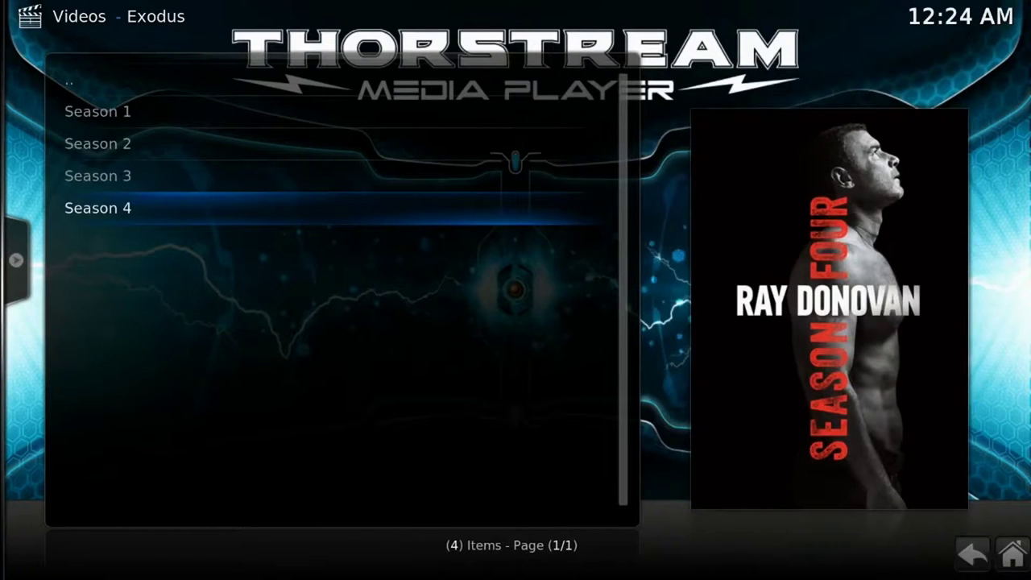
key("BackSpace")
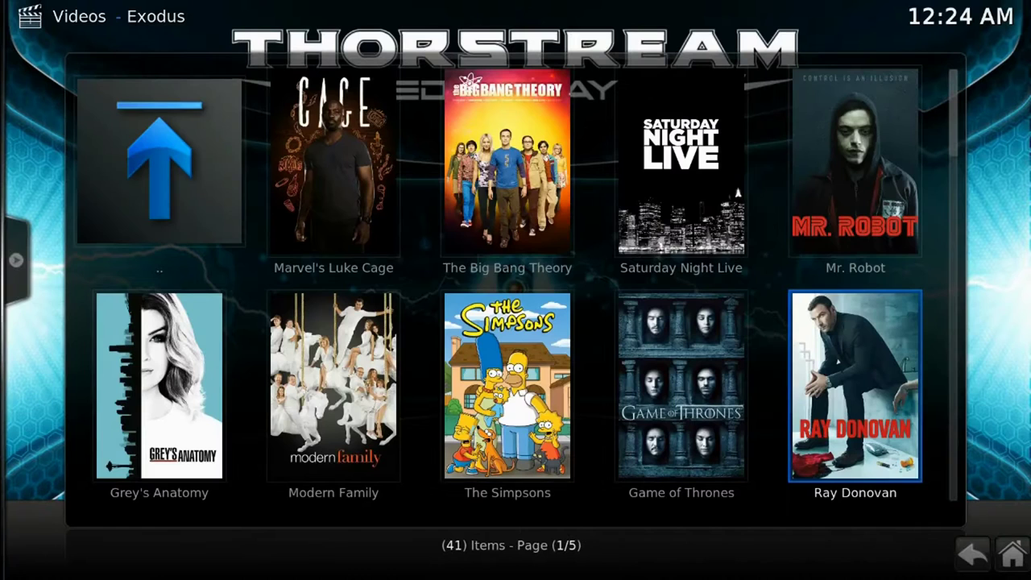
Add Ray Donovan to favourites, then open it from the Favourites panel beside Speedtest.
key("c")
key("Down")
key("Down")
key("Down")
key("Down")
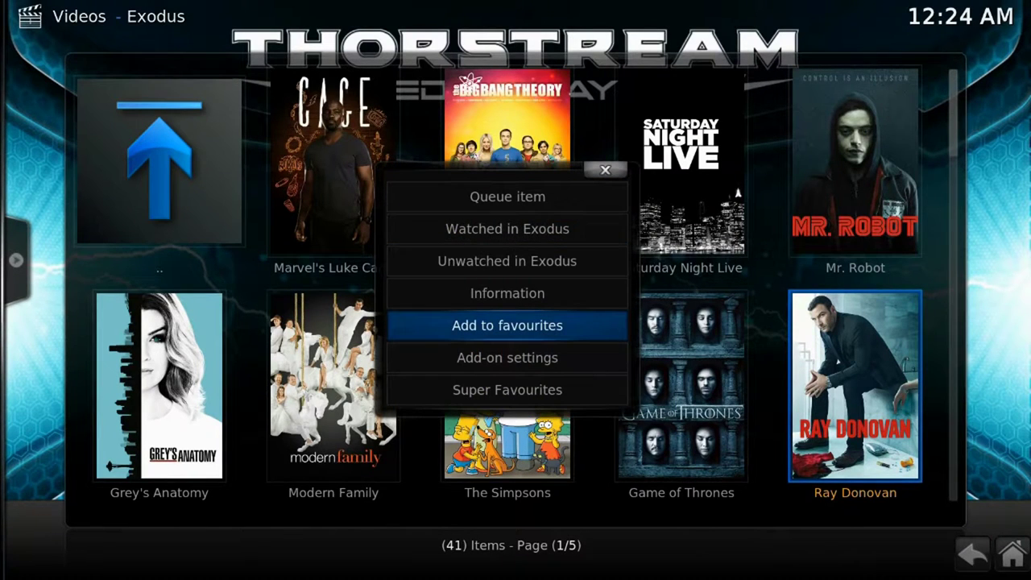
key("Return")
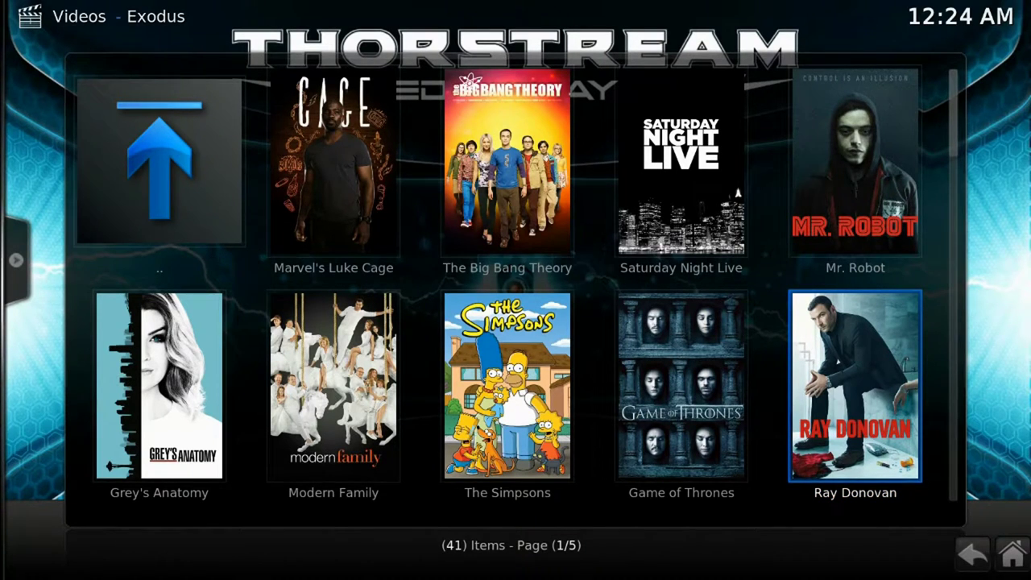
key("Right")
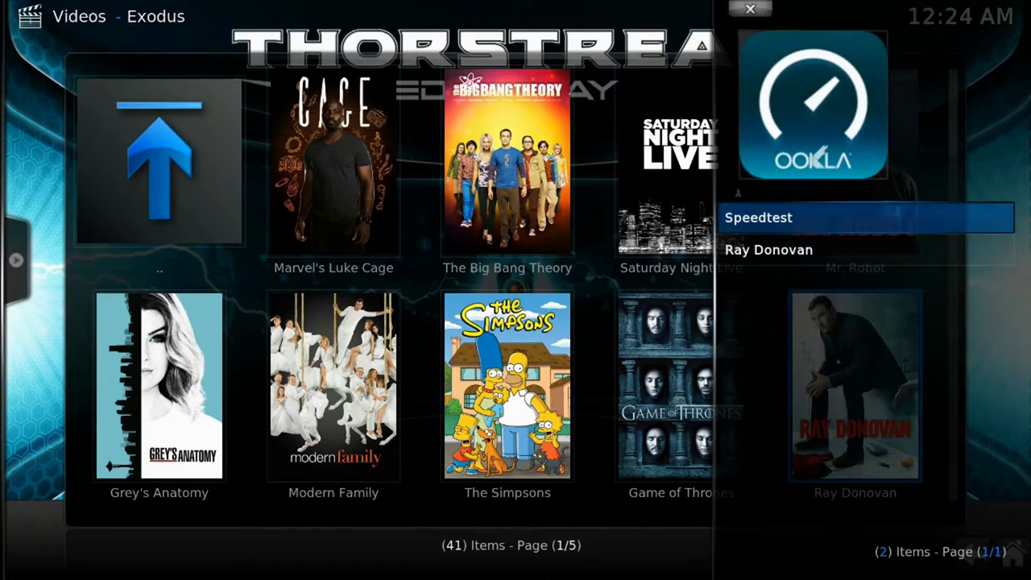
key("Down")
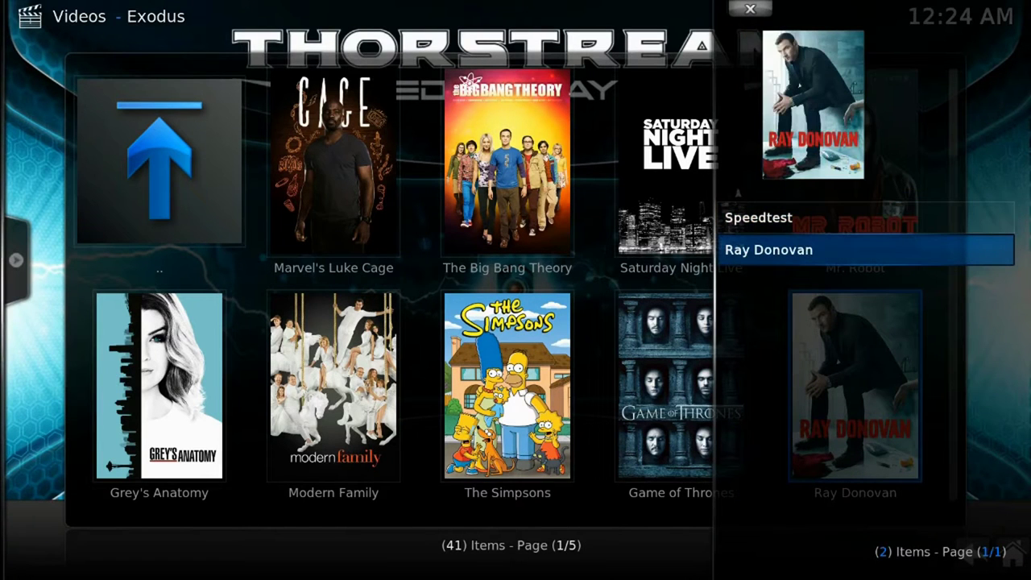
key("Return")
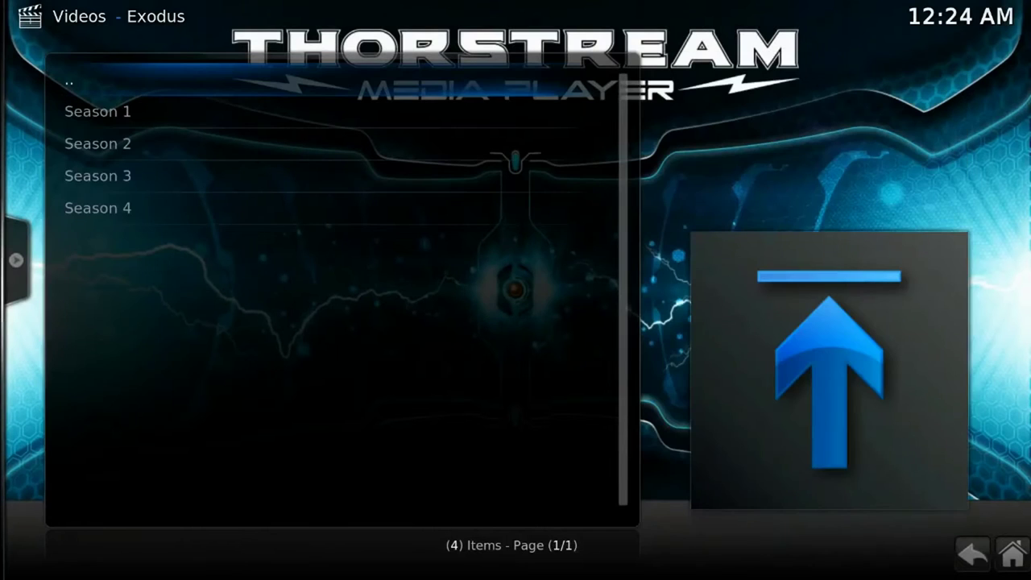
Back at Kodi home, cycle the categories from Premium to Updates, then exit to the Thorstream launcher.
key("Escape")
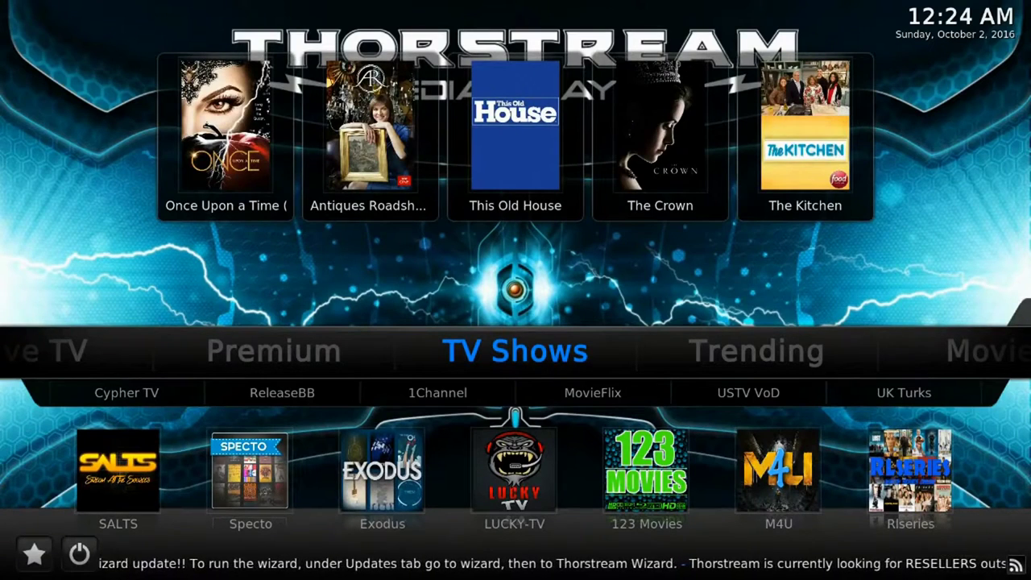
key("Left")
key("Left")
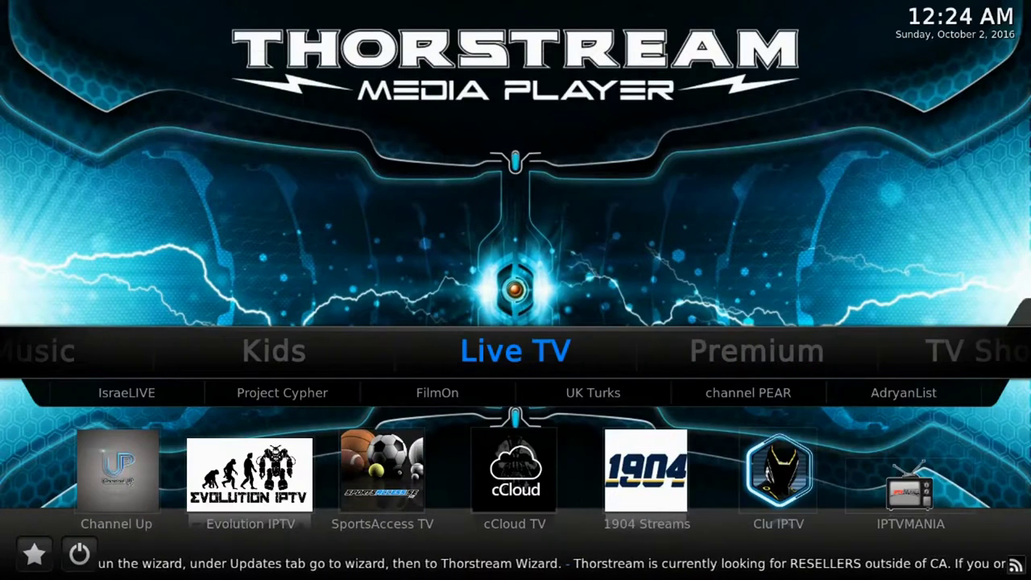
key("Left")
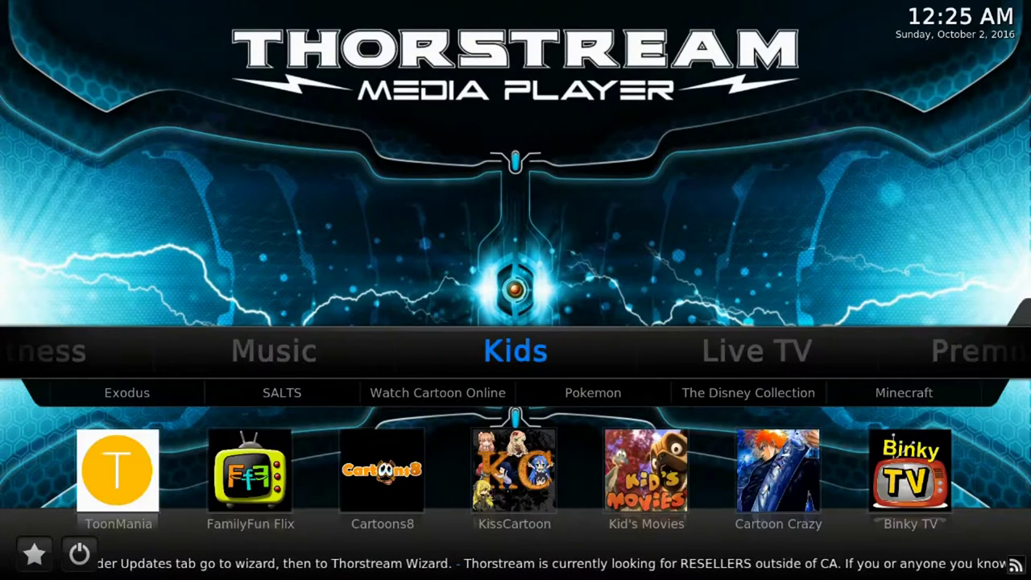
key("Left")
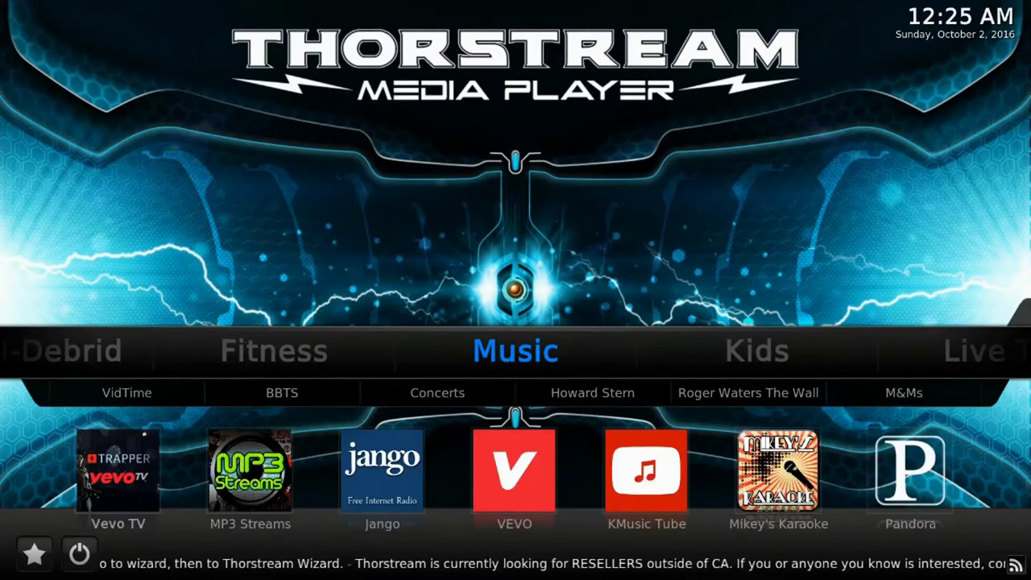
key("Left")
key("Left")
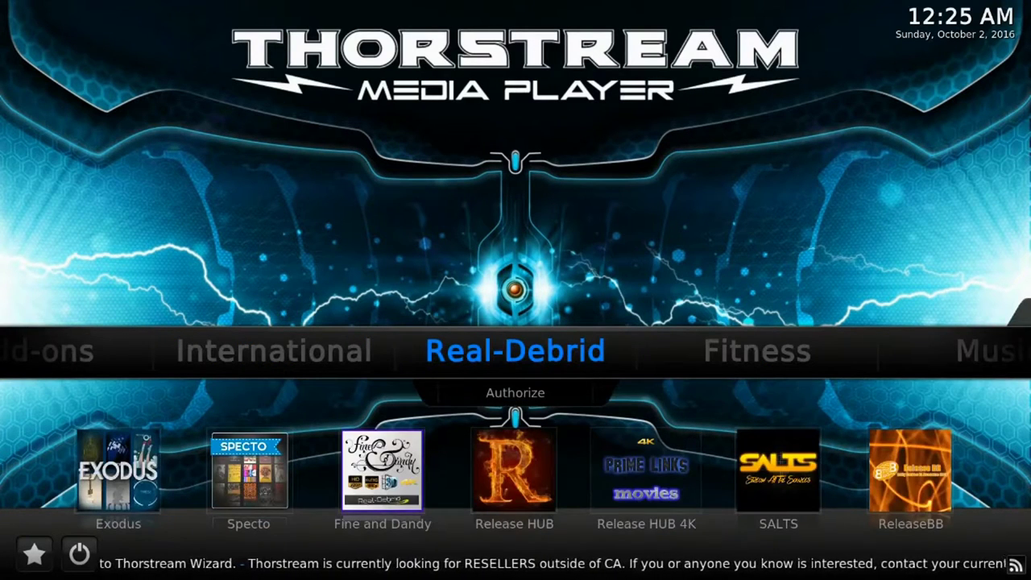
key("Left")
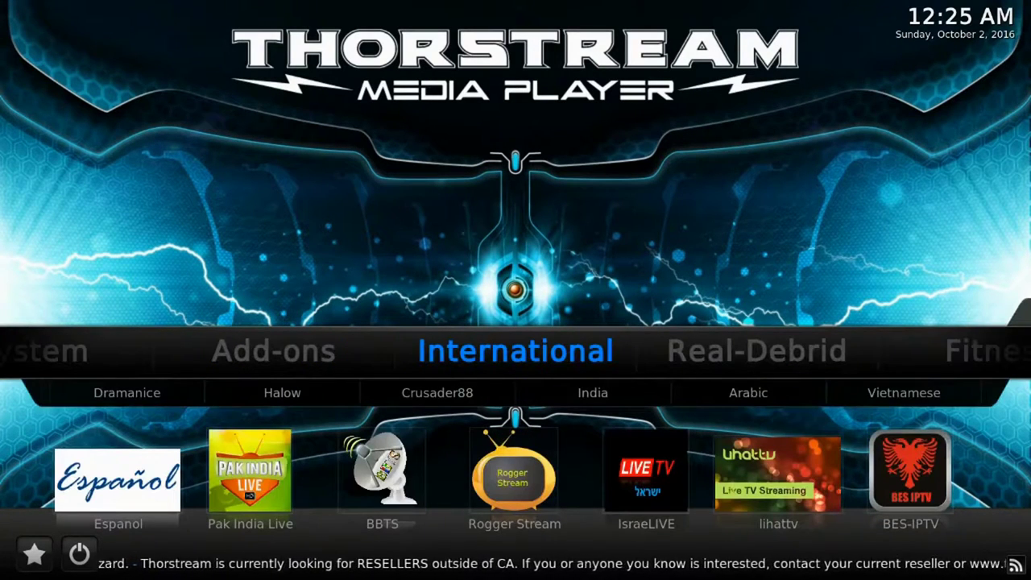
key("Left")
key("Left")
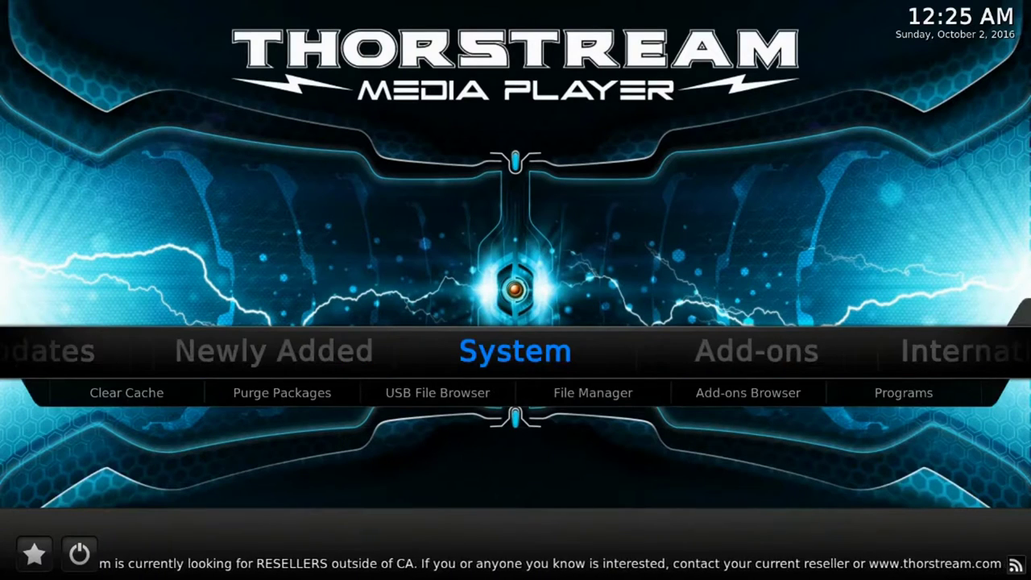
key("Left")
key("Left")
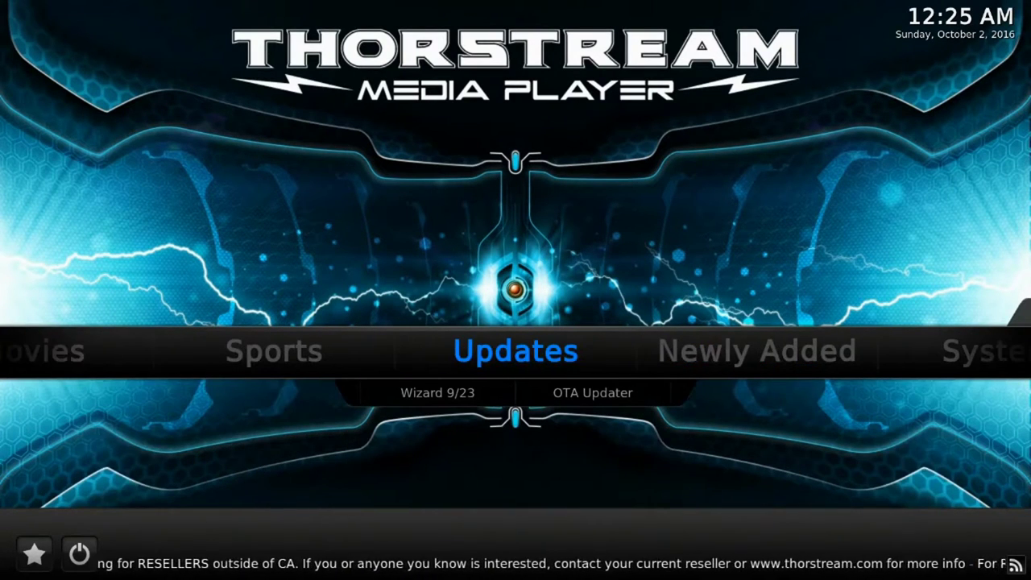
key("Left")
key("Left")
key("Left")
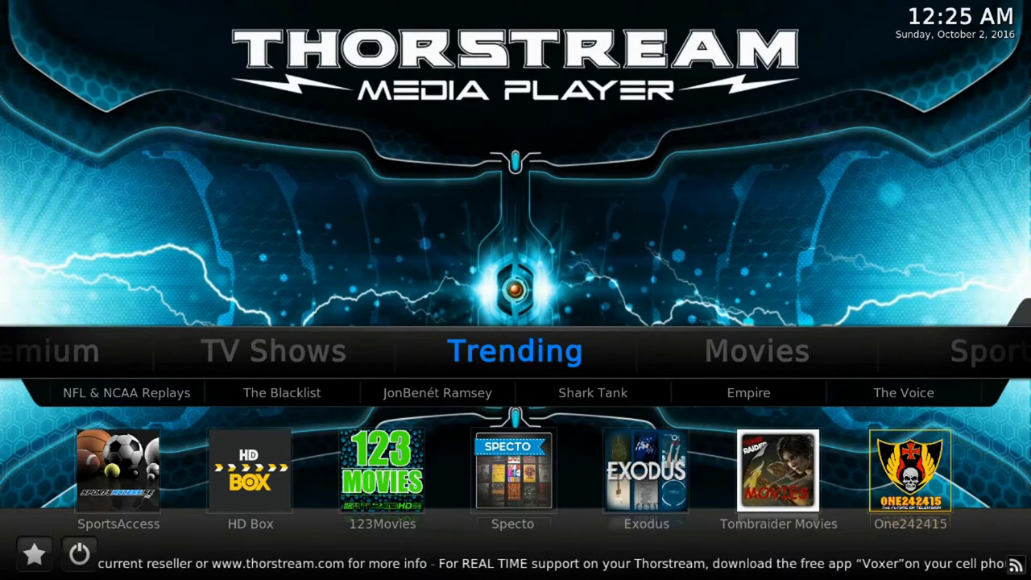
key("super")
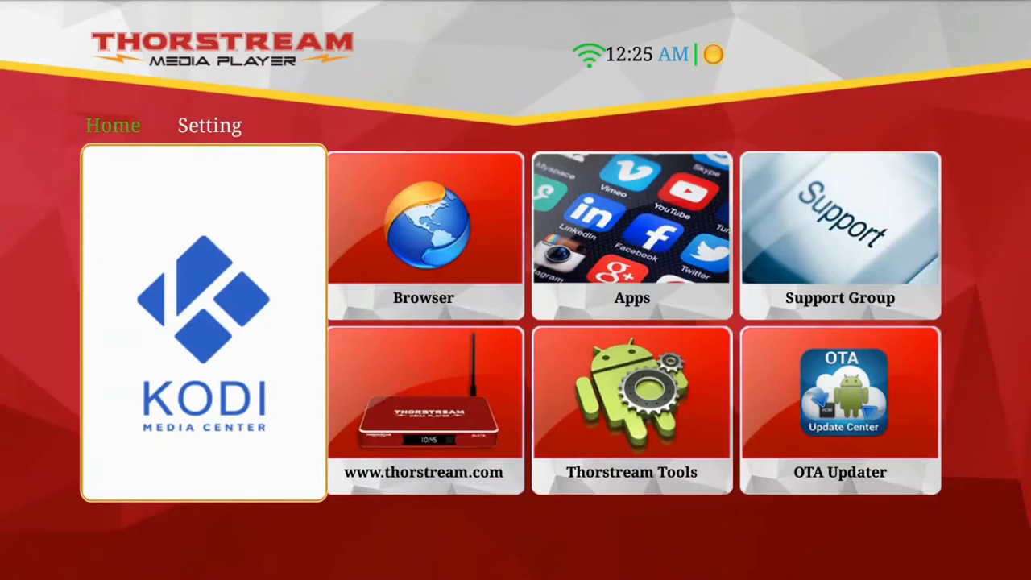